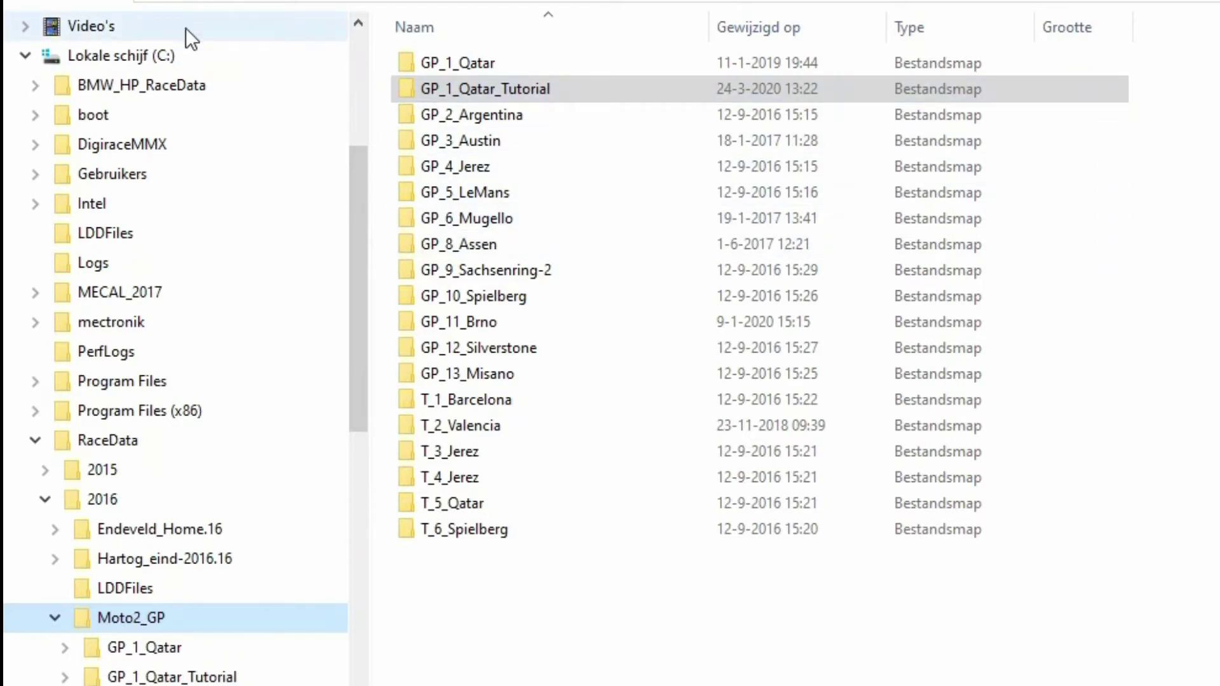
Step: Go from the C: drive into RaceData, expand 2016 and open the Moto2_GP folder
left_click(117, 56)
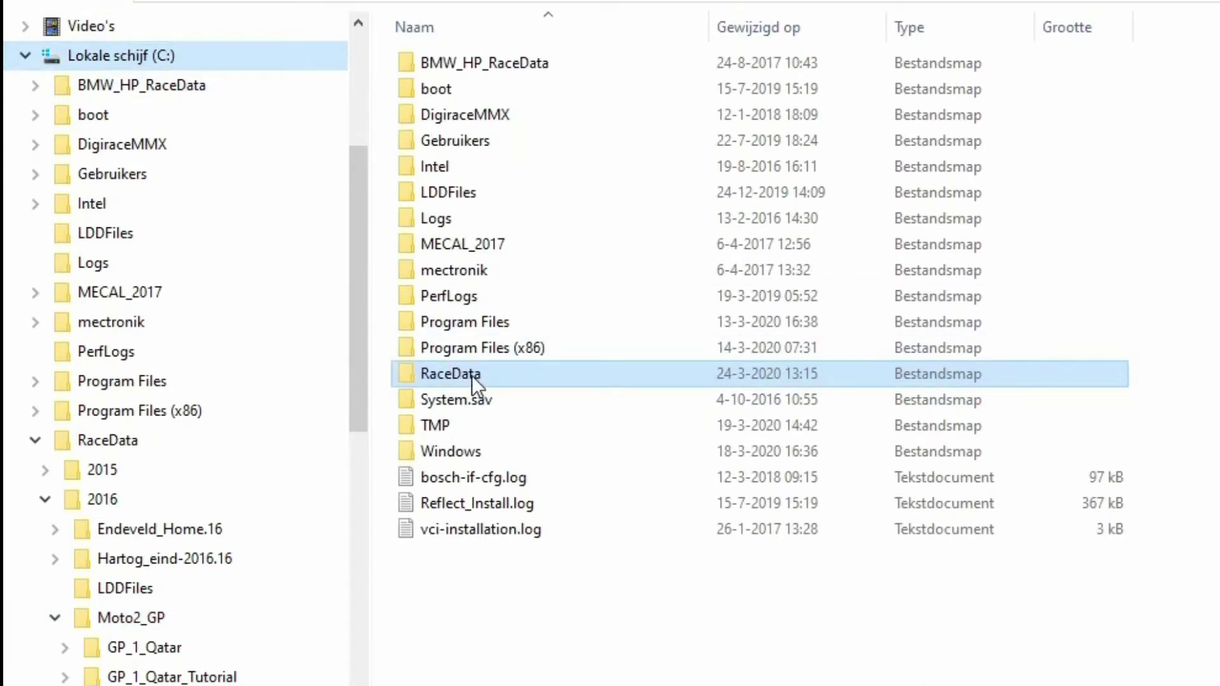
mouse_move(472, 375)
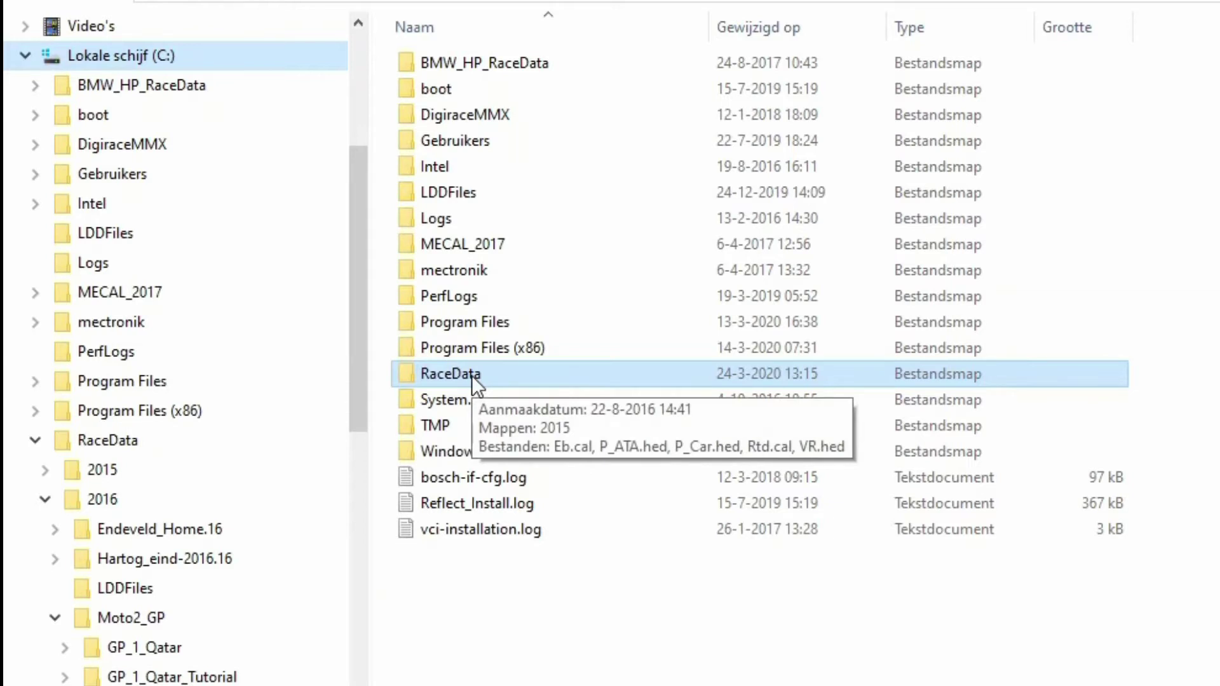
left_click(107, 440)
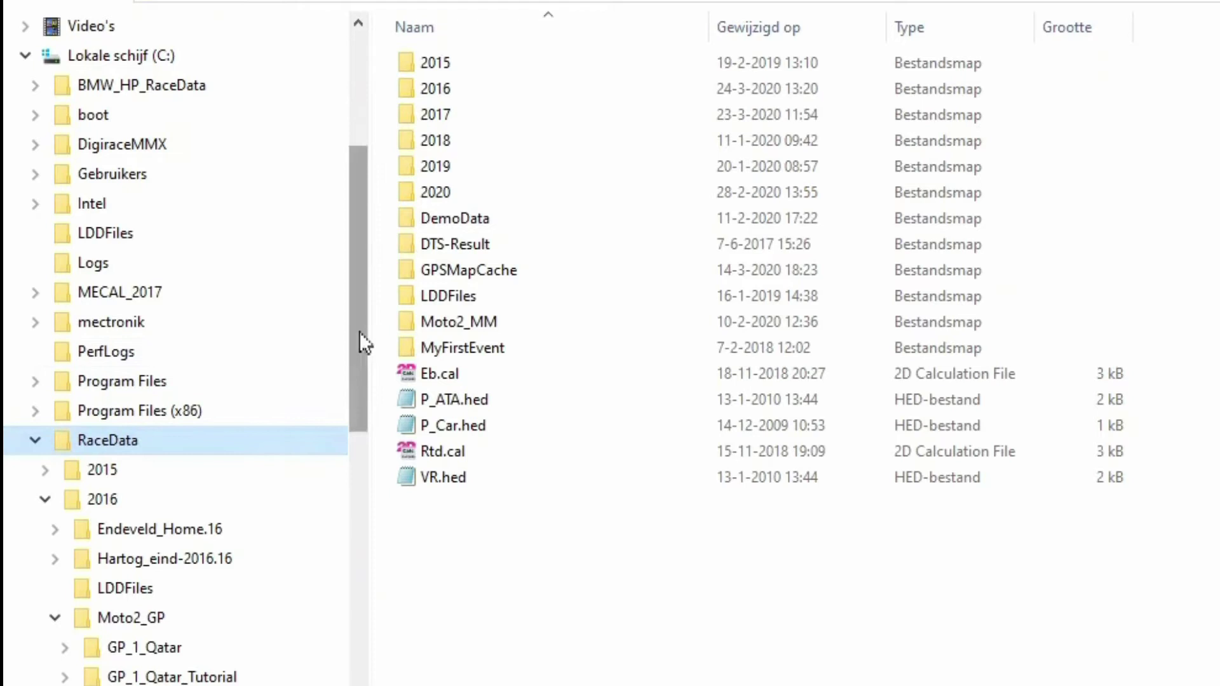
left_click_drag(360, 330, 363, 413)
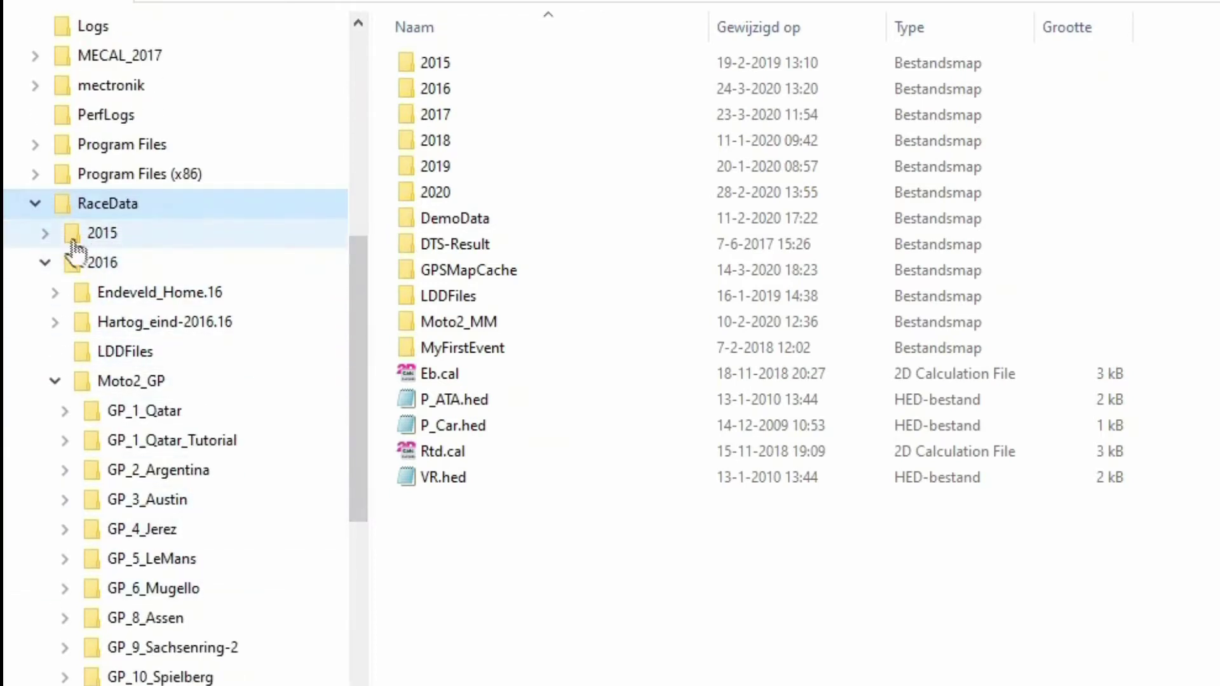
left_click(51, 233)
left_click(46, 233)
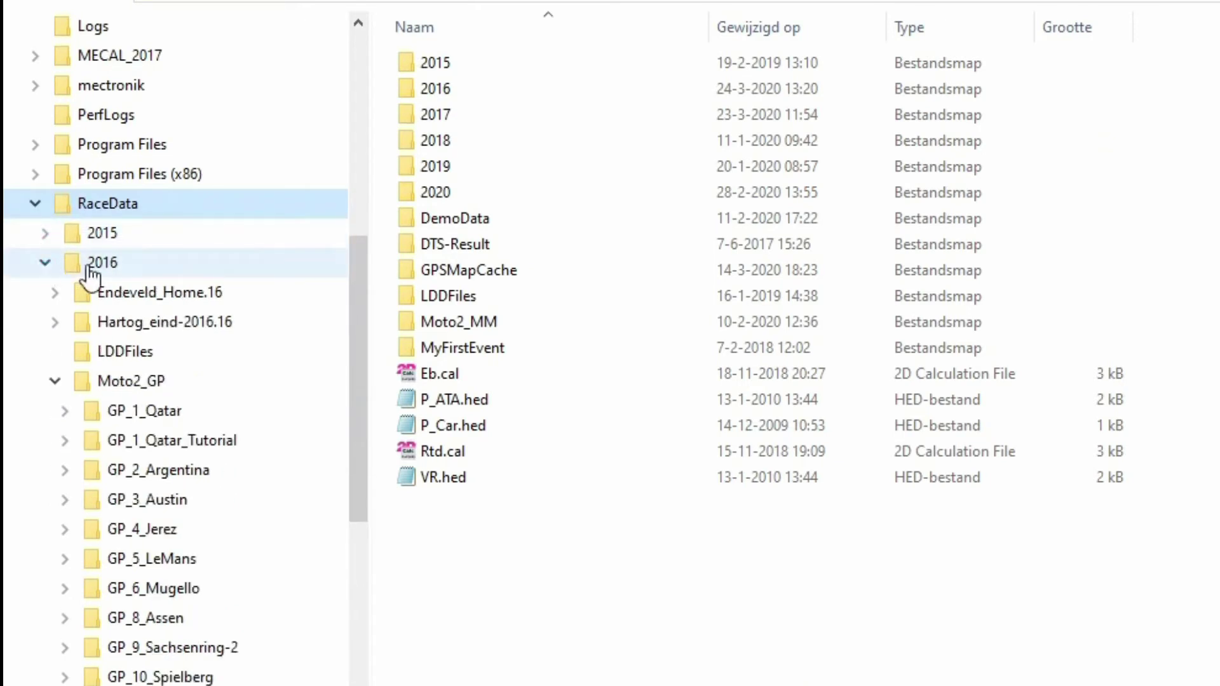
left_click_drag(90, 295, 112, 397)
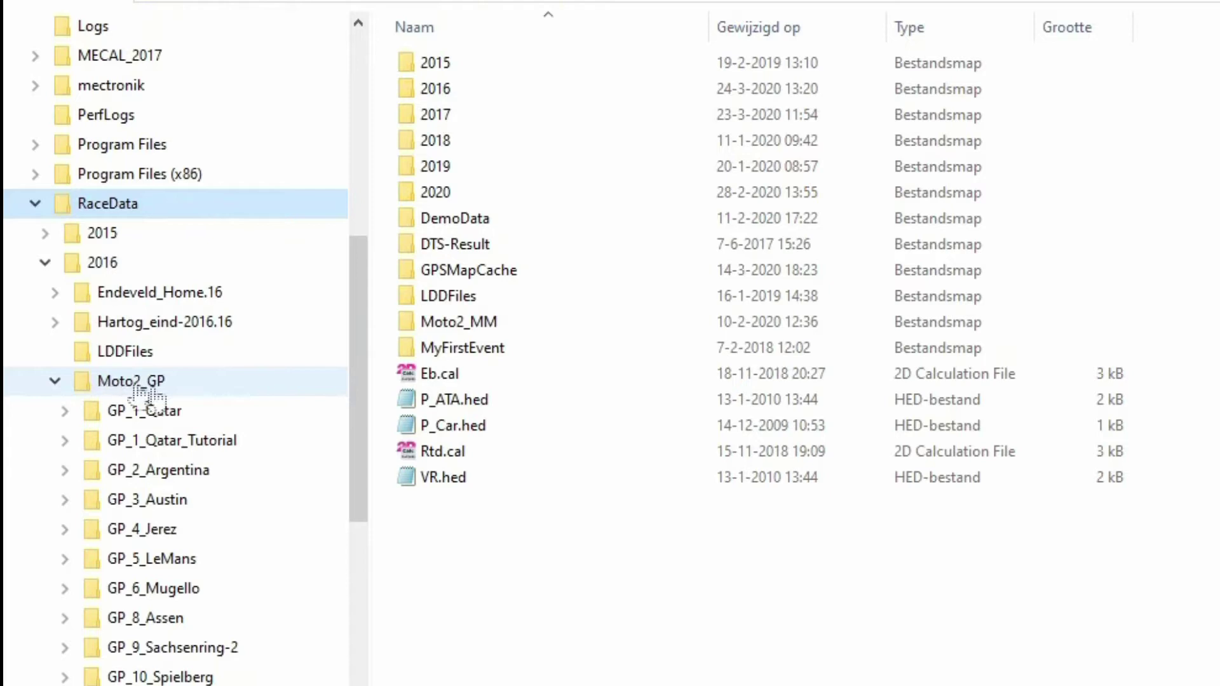
left_click(110, 385)
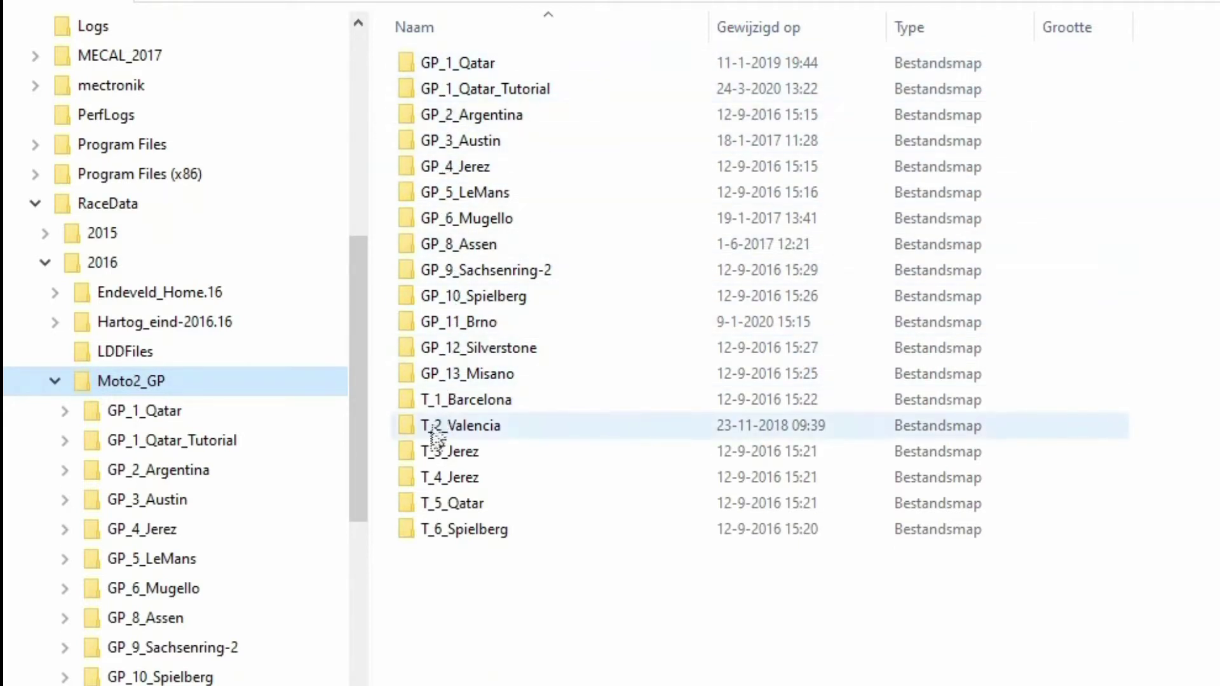
mouse_move(436, 529)
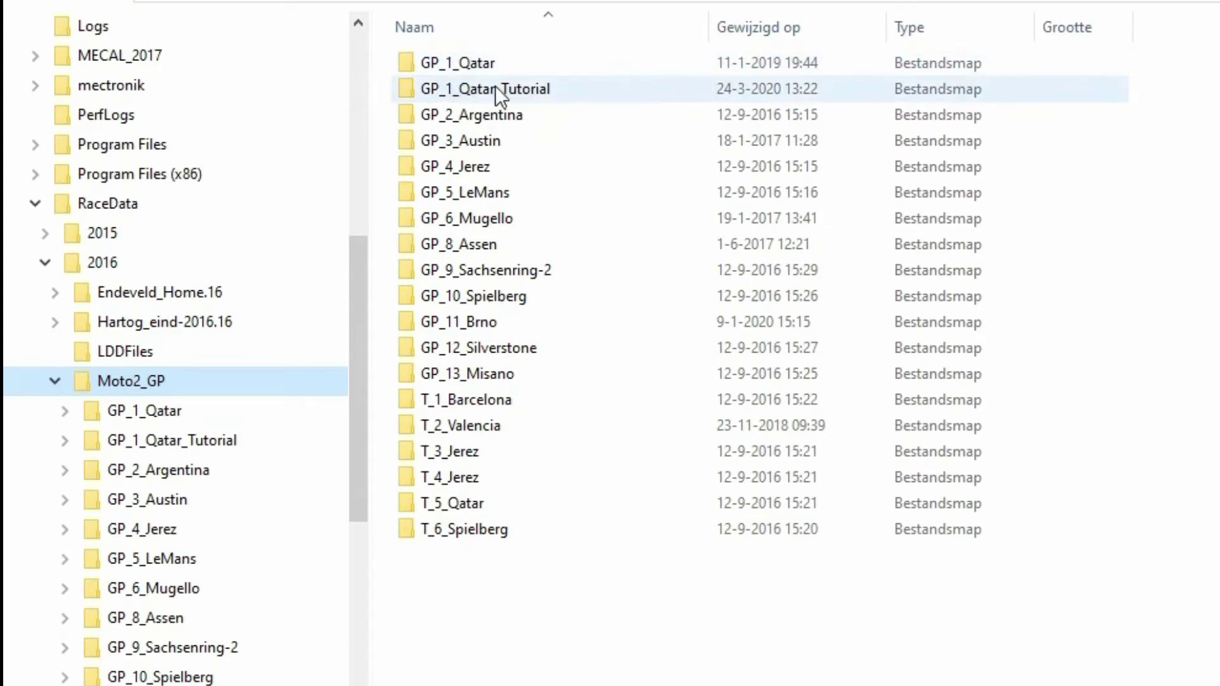
mouse_move(488, 89)
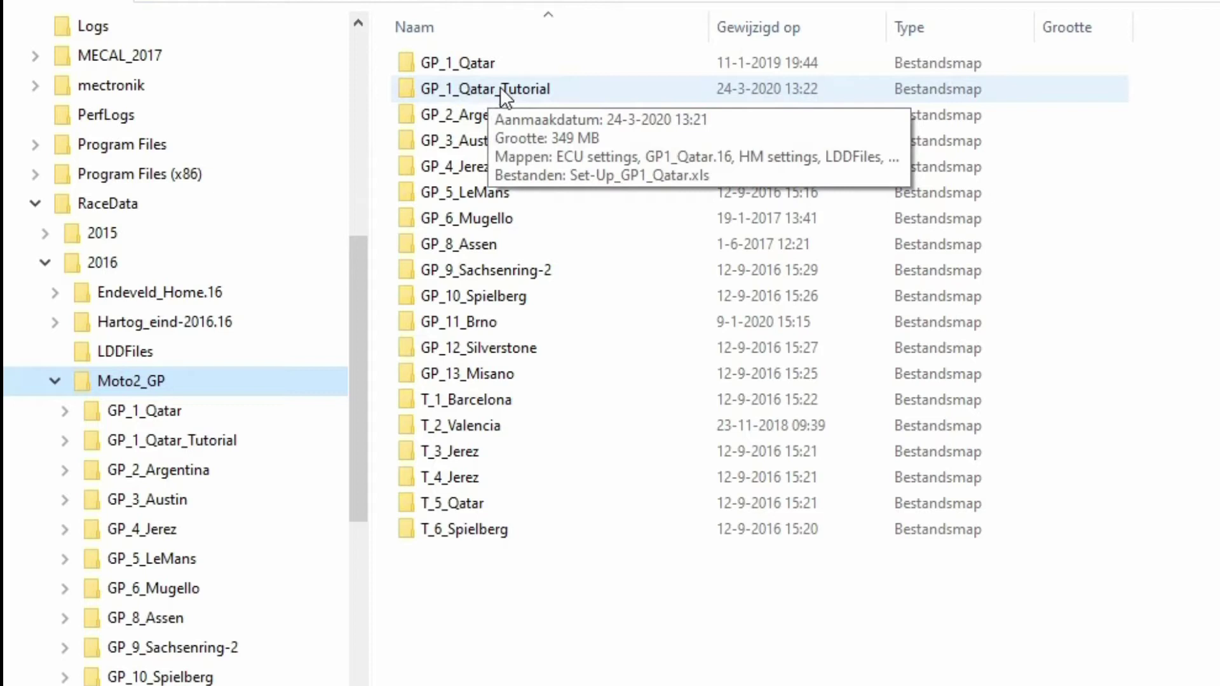
Step: Open GP_1_Qatar_Tutorial, then its GP1_Qatar.16 event folder
double_click(500, 88)
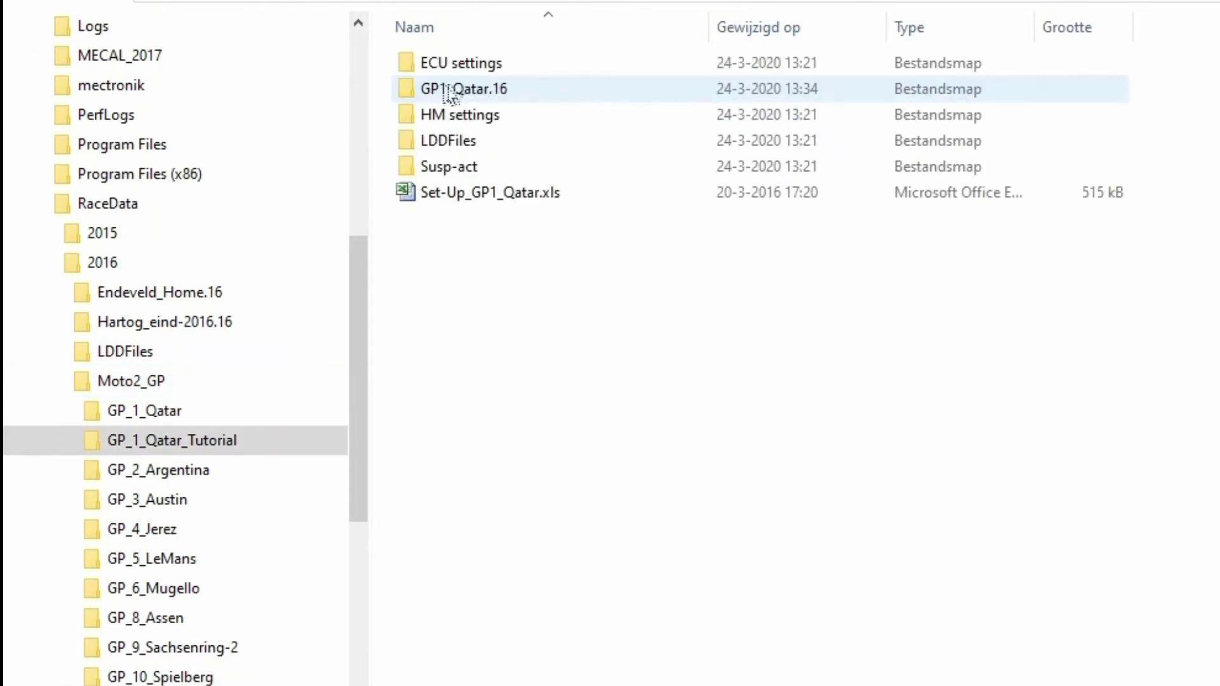
mouse_move(486, 95)
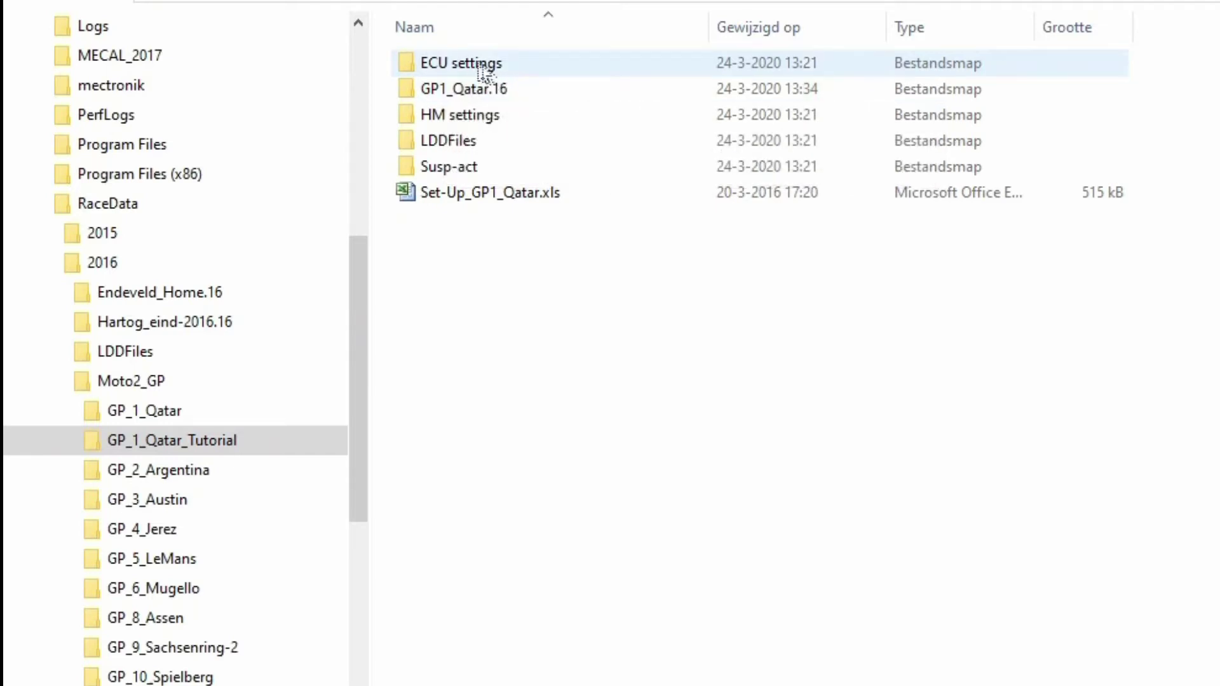
mouse_move(469, 58)
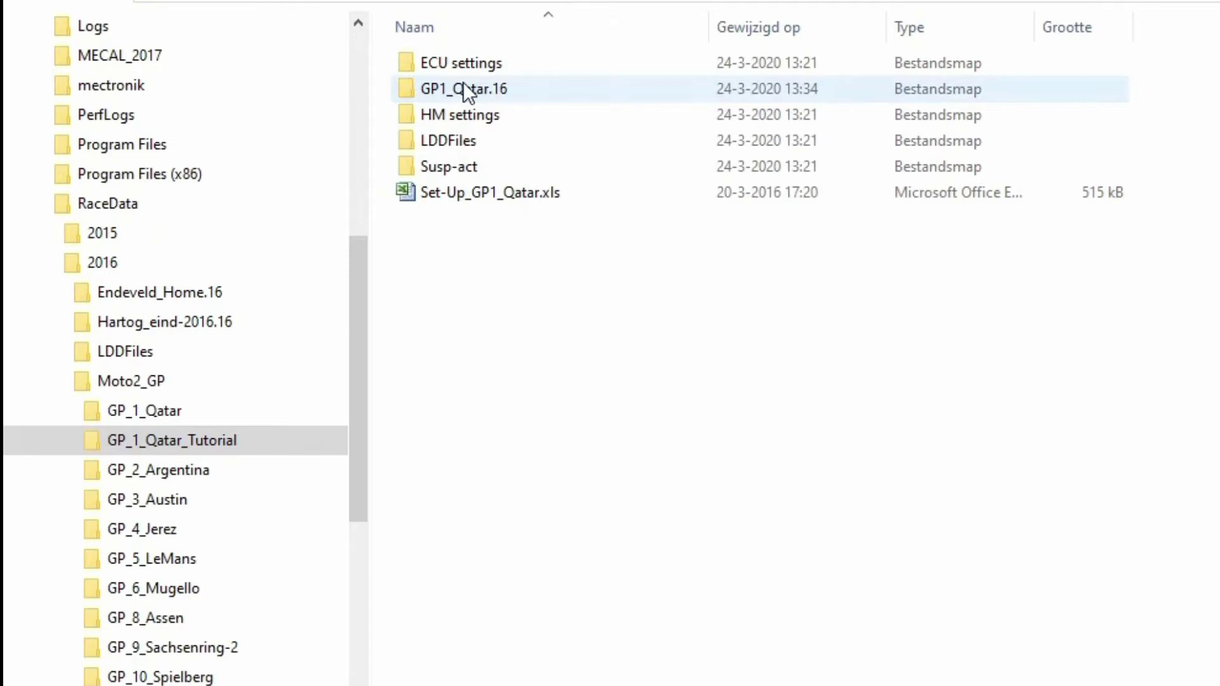
double_click(497, 89)
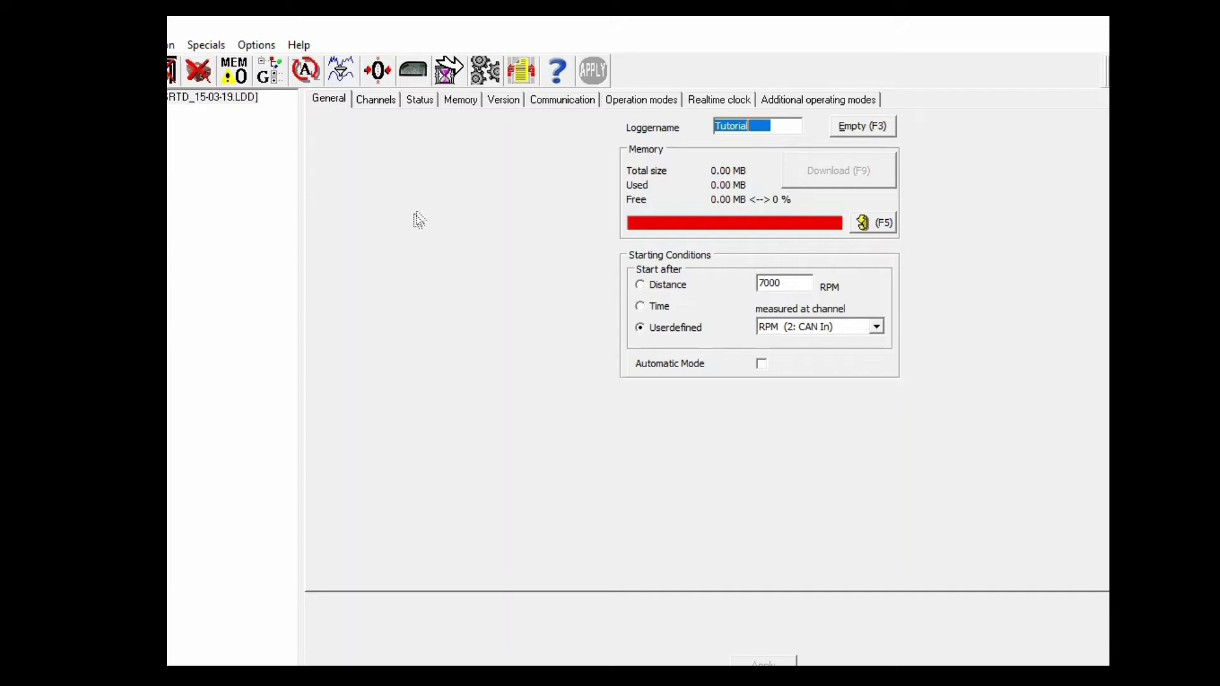
Step: Replace the logger name Tutorial with VR46 in the General tab
left_click(784, 122)
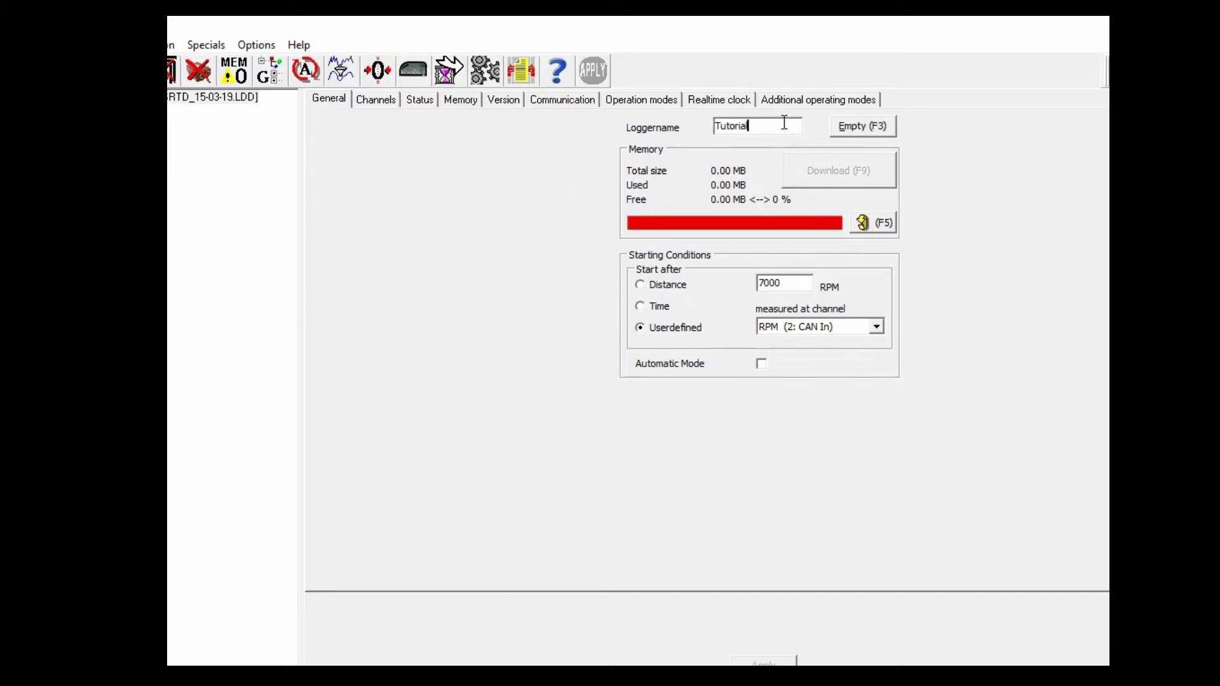
key("BackSpace")
key("BackSpace")
key("BackSpace")
key("BackSpace")
key("BackSpace")
key("BackSpace")
key("BackSpace")
key("BackSpace")
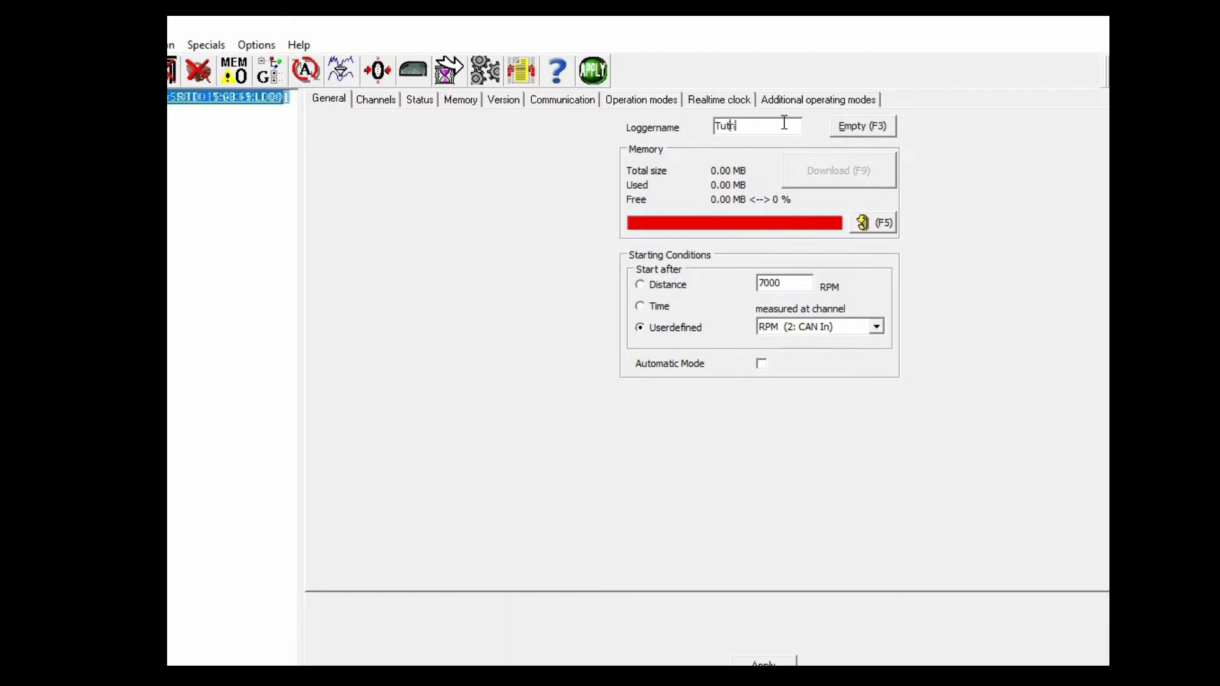
type("VR46")
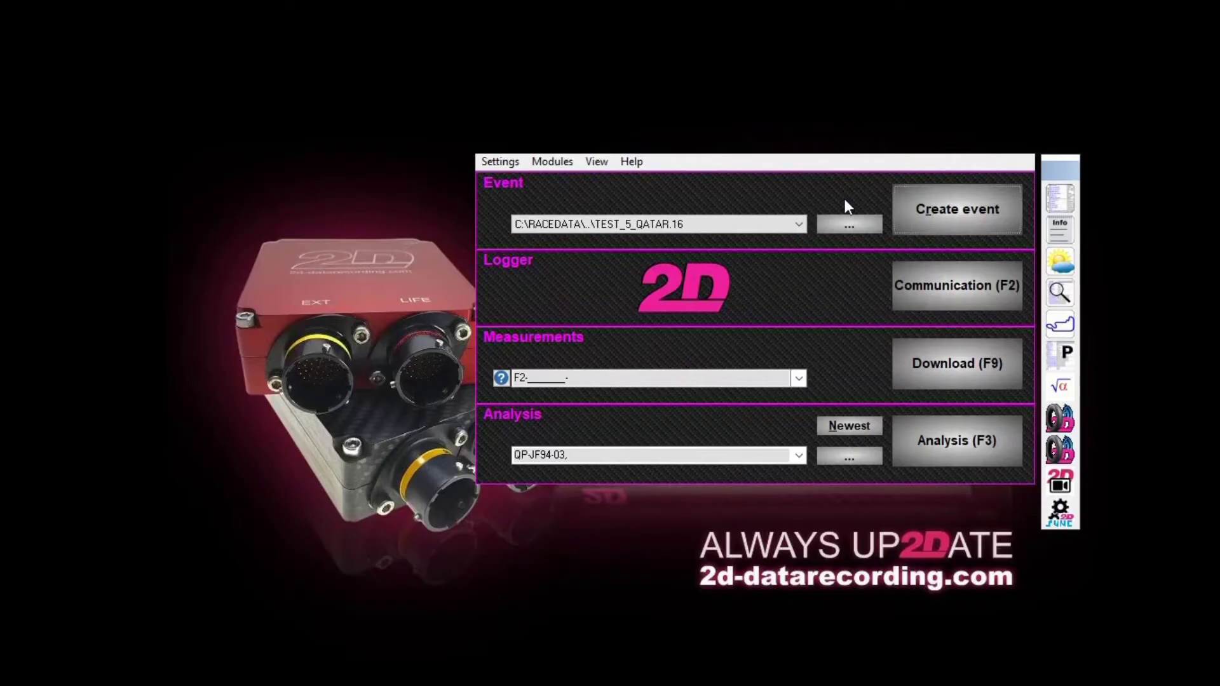
Step: Create a new closed-circuit event and choose VALENCIA.REN from the Circuits list
left_click(935, 208)
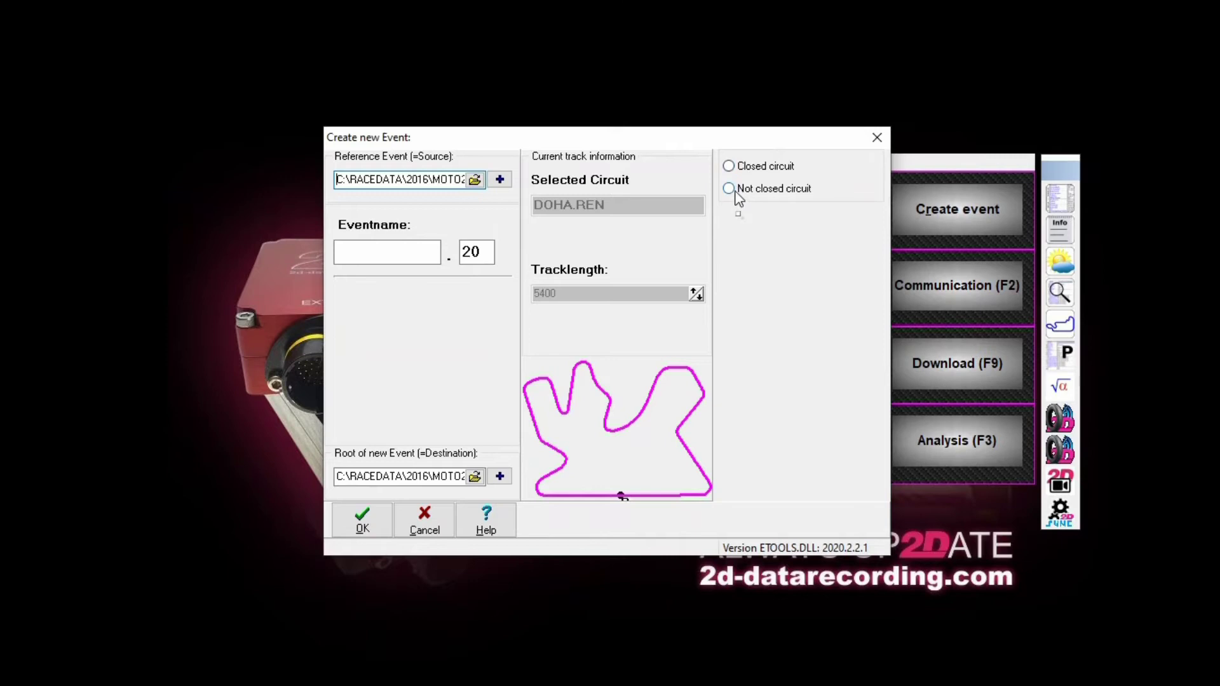
left_click(729, 166)
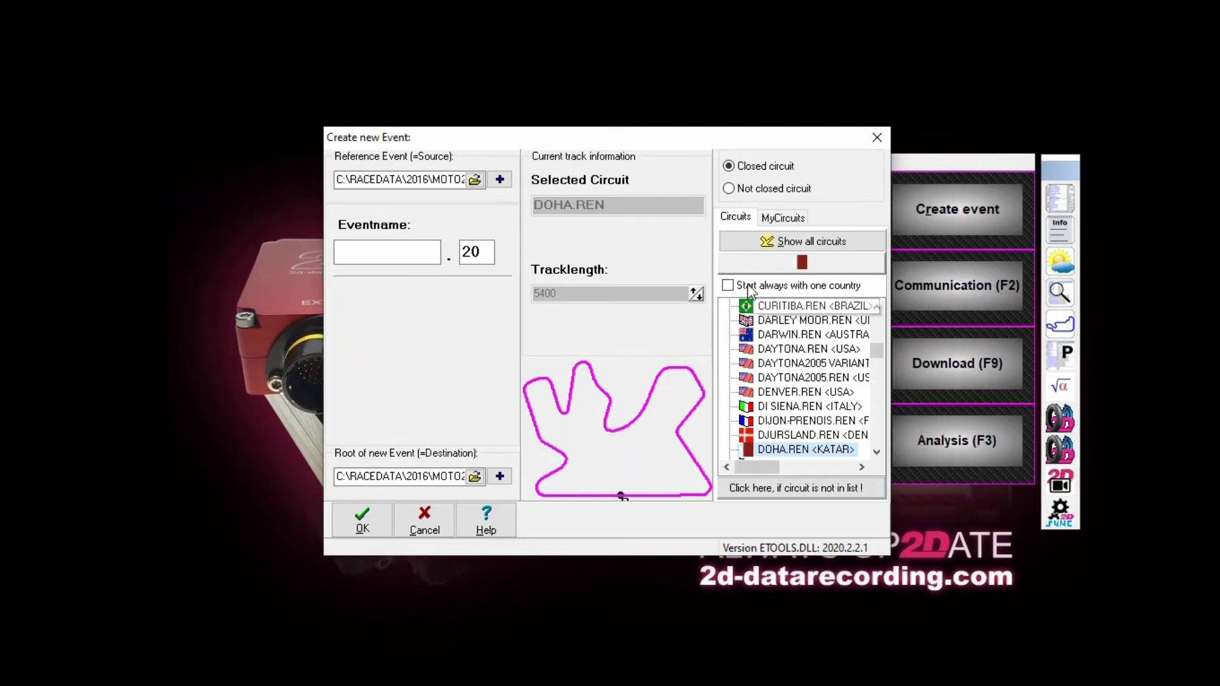
key("Up")
key("Up")
key("v")
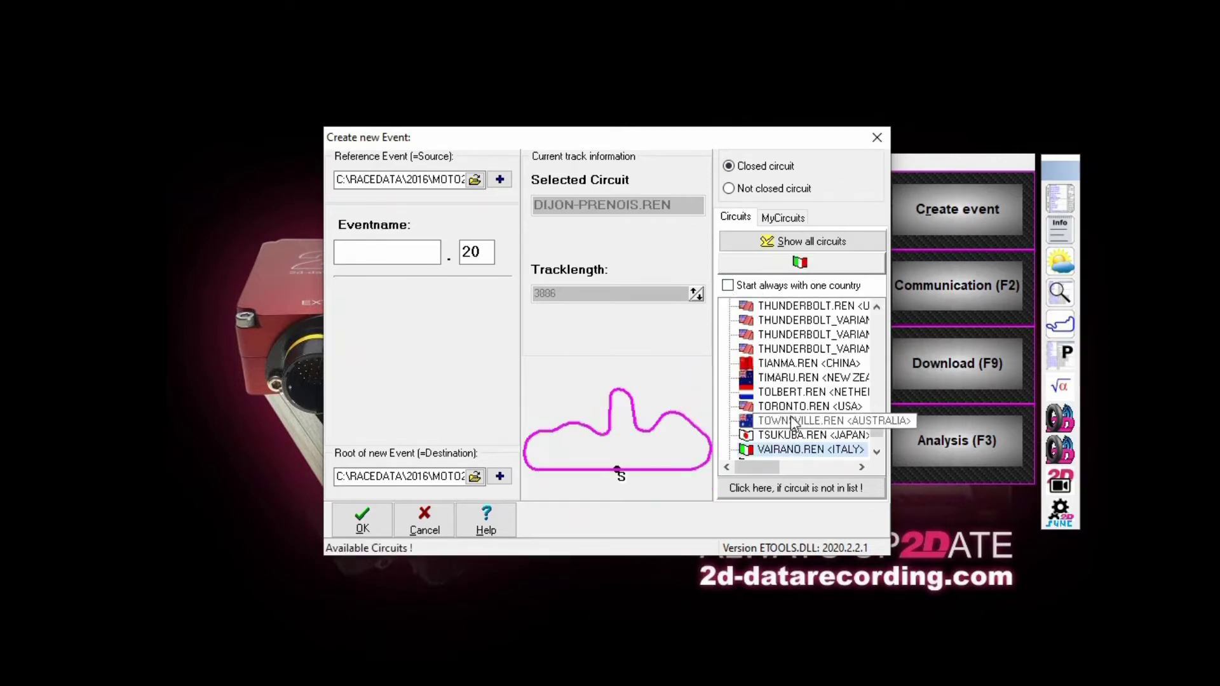
key("Down")
key("Down")
key("Down")
key("Down")
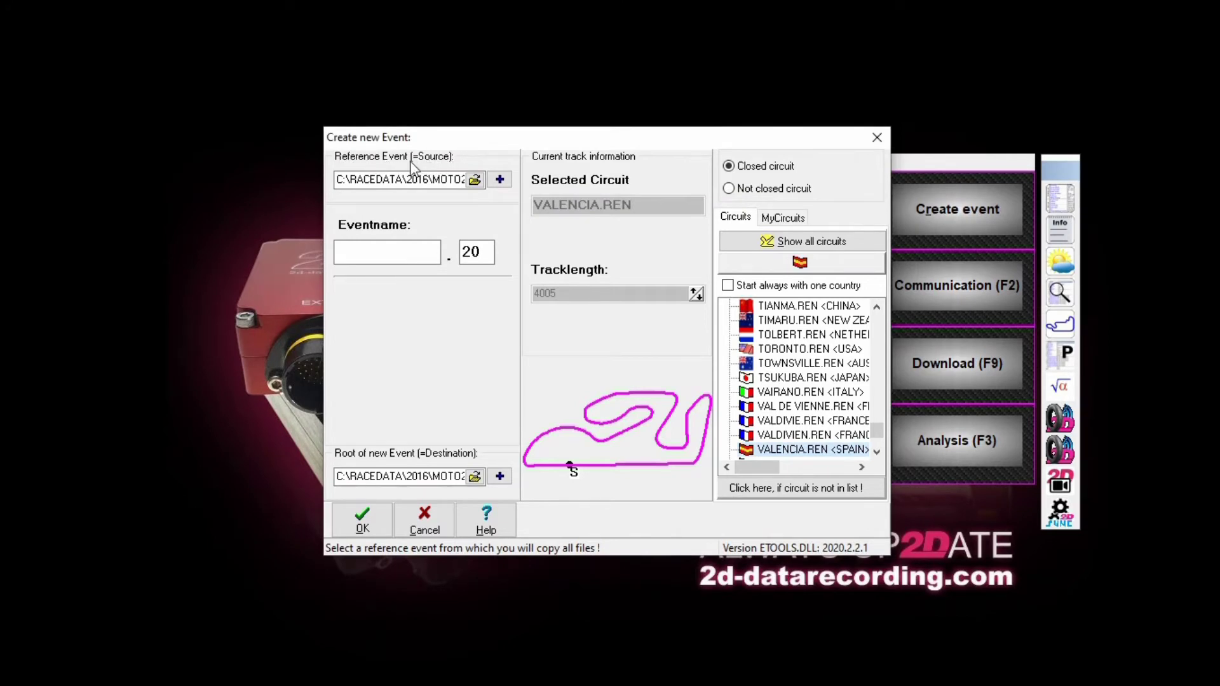
Step: Pick 2016 > Moto2_GP > T_5_Qatar > Test_5_Qatar.16 as the reference event
left_click(475, 181)
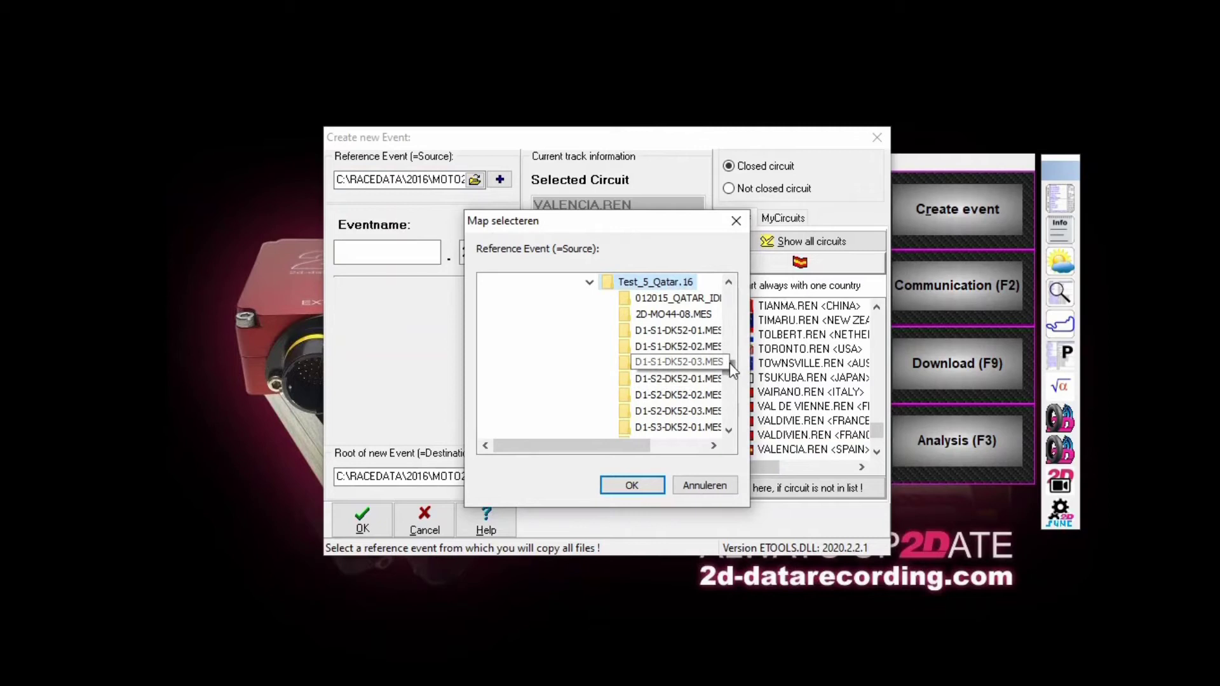
left_click_drag(729, 363, 736, 336)
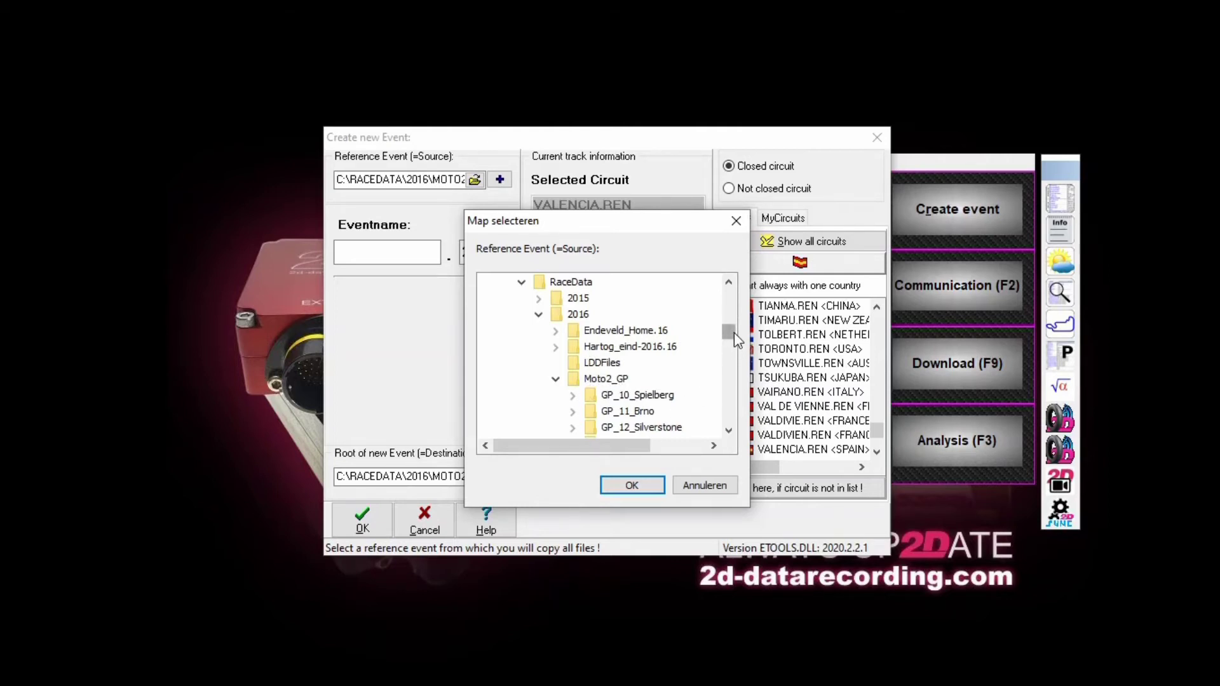
scroll(733, 332, "down", 1)
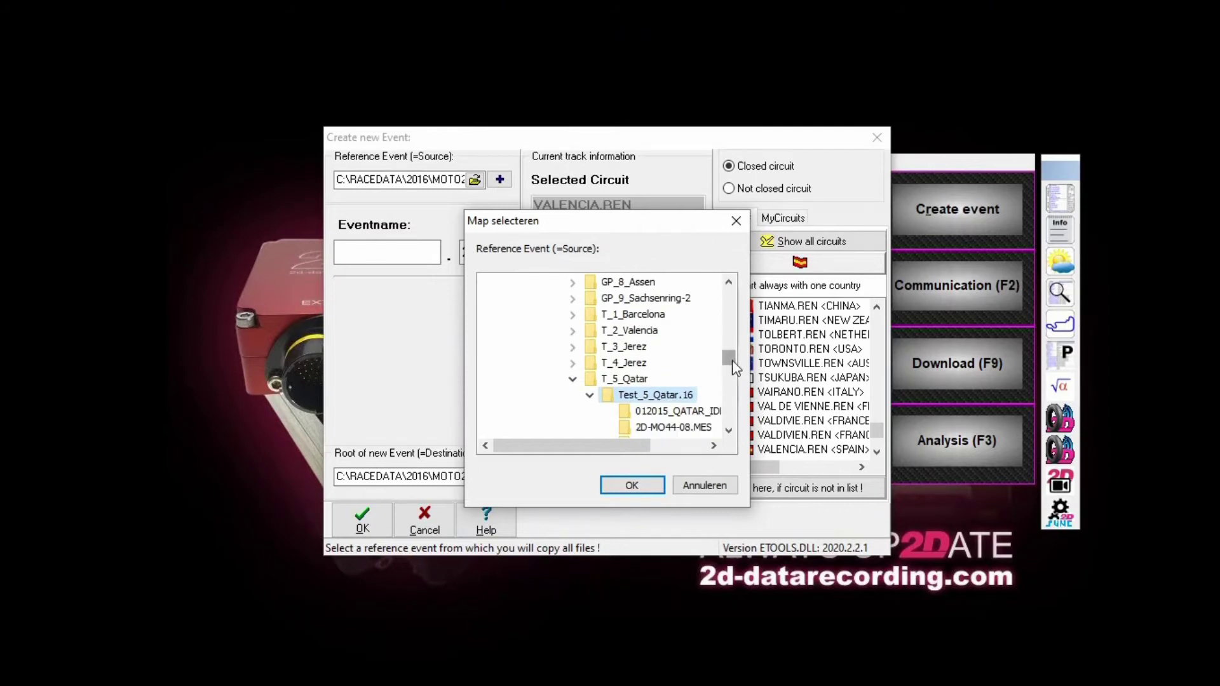
left_click_drag(729, 361, 734, 372)
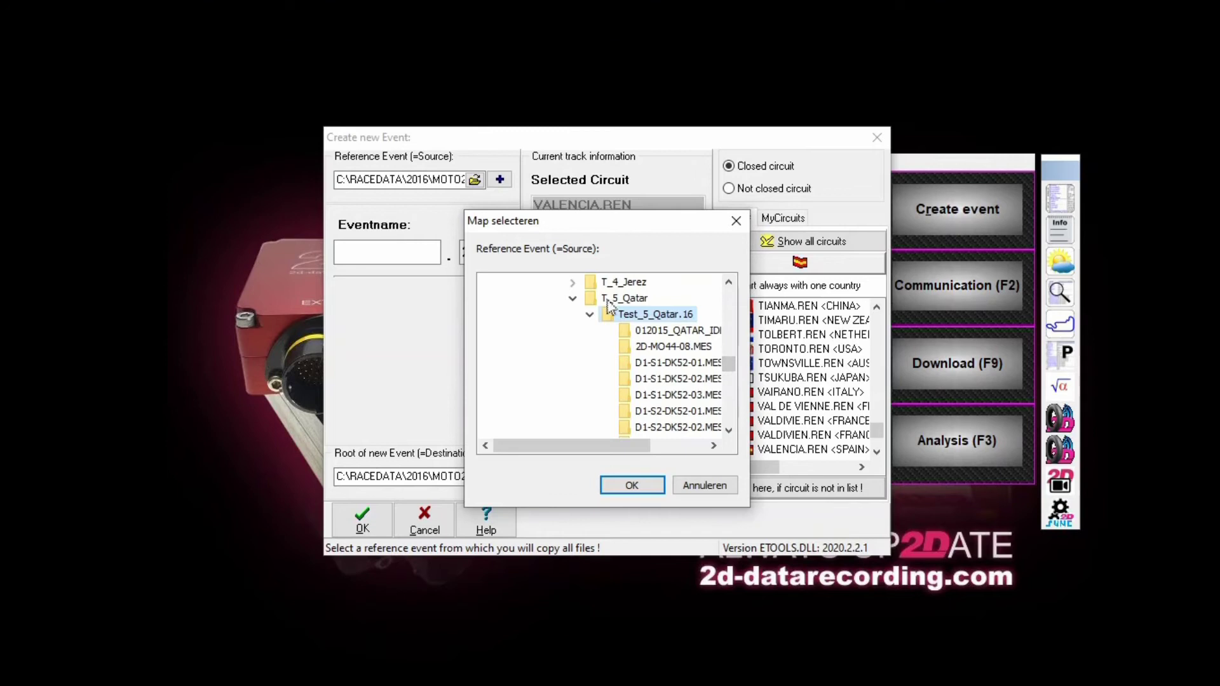
scroll(730, 364, "up", 2)
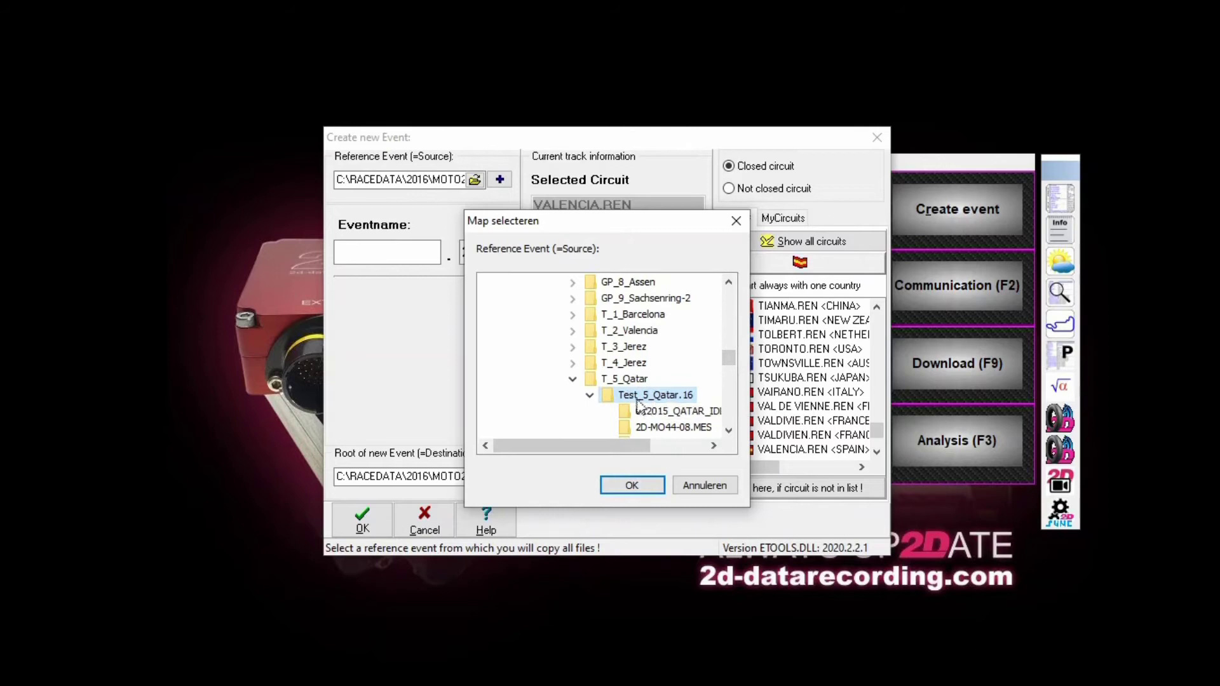
left_click(649, 486)
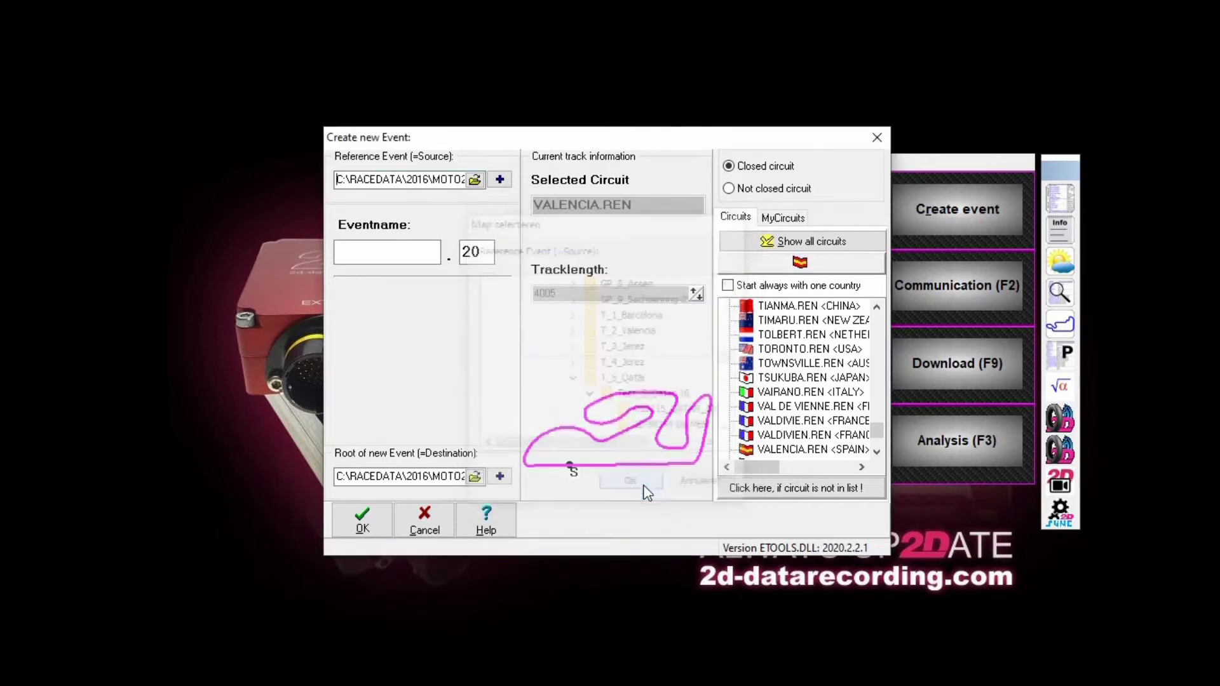
Step: Name the event T-6-Valencia, store it in Moto2_GP, and create it
left_click(383, 254)
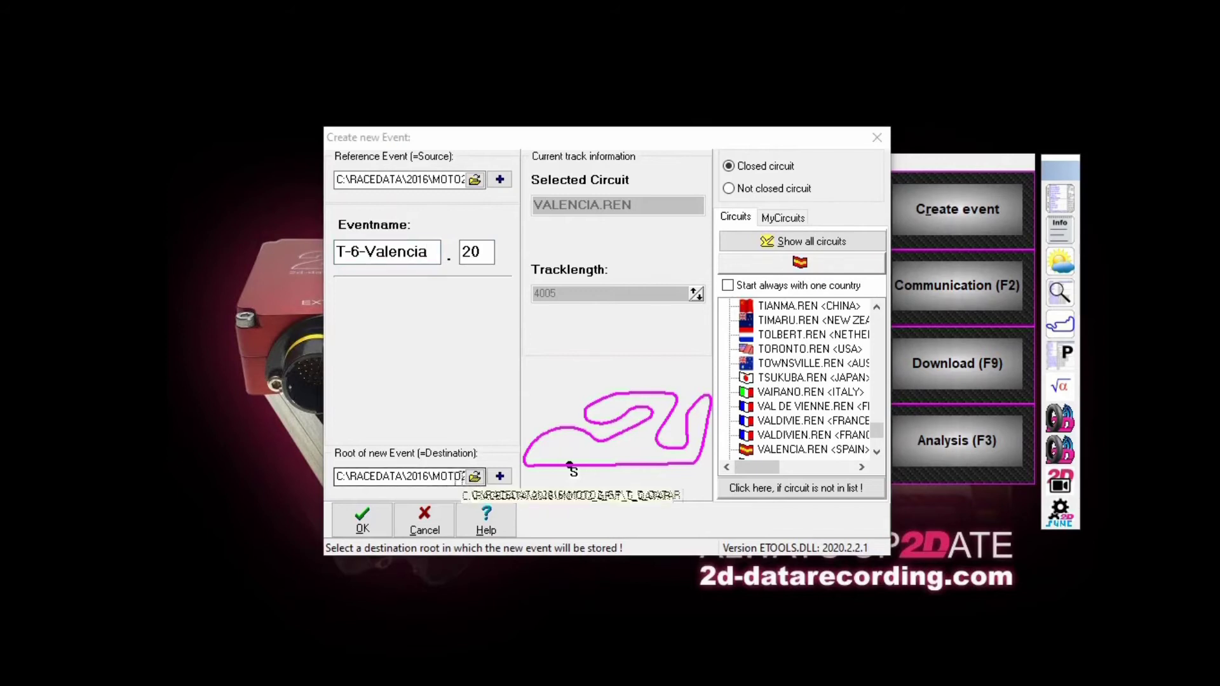
left_click(475, 481)
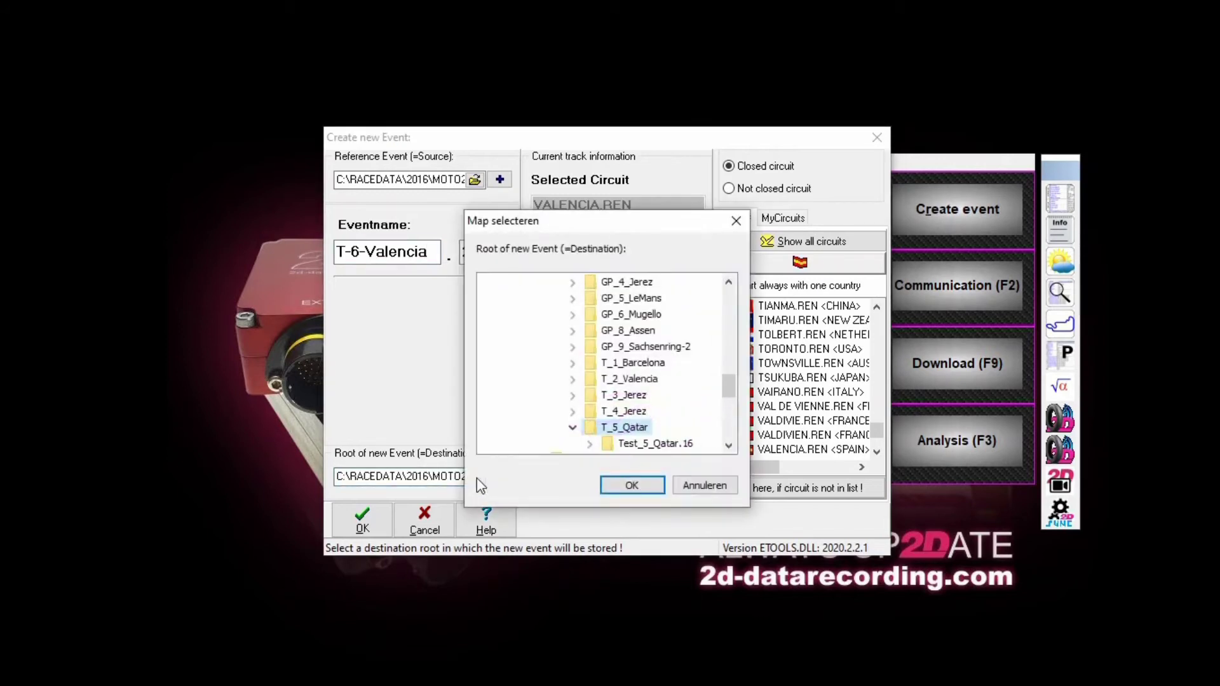
left_click_drag(732, 394, 730, 360)
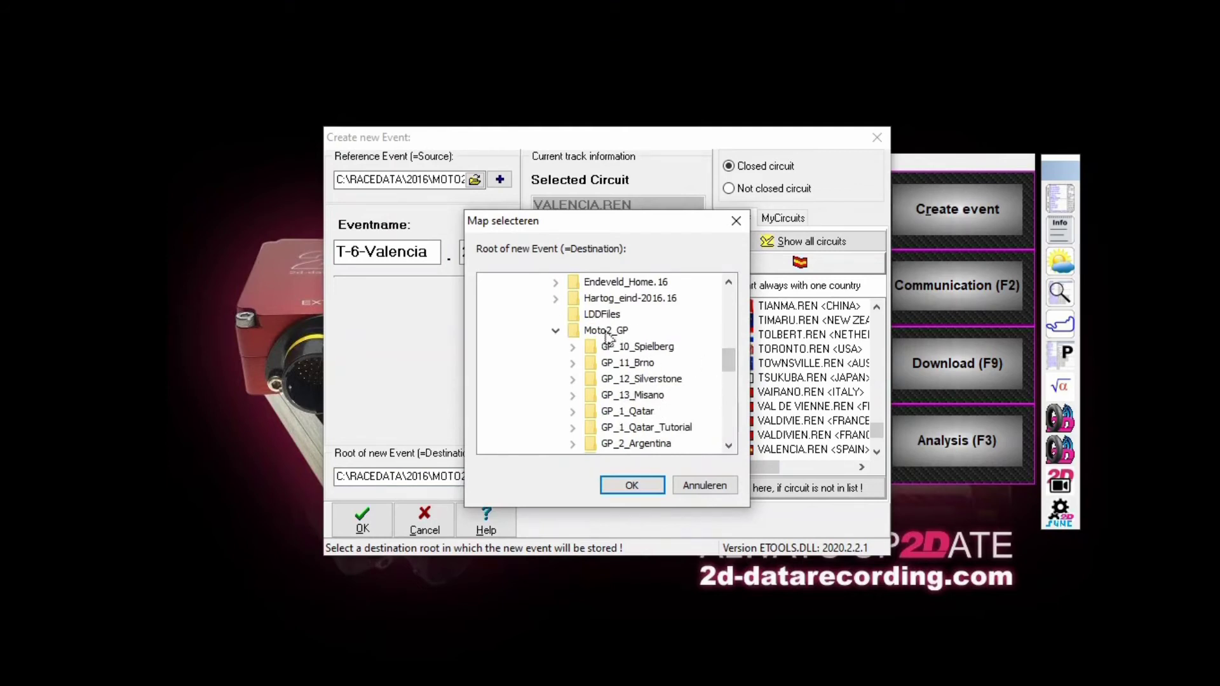
left_click_drag(728, 361, 731, 389)
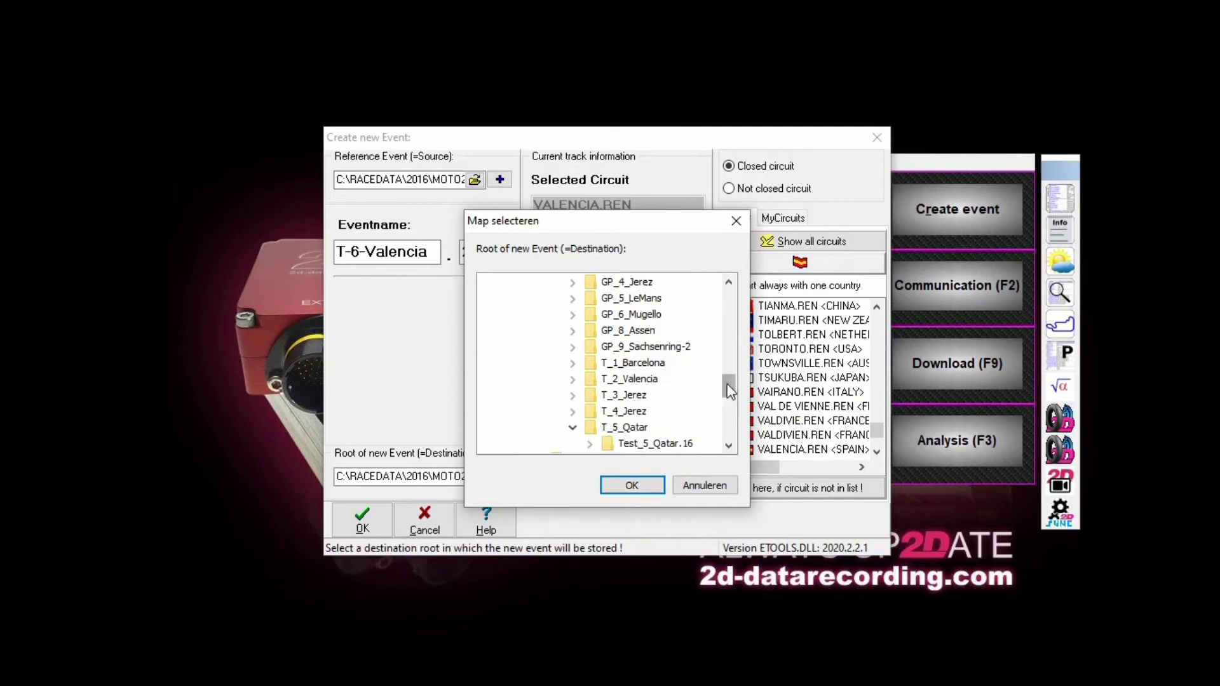
left_click_drag(728, 386, 728, 396)
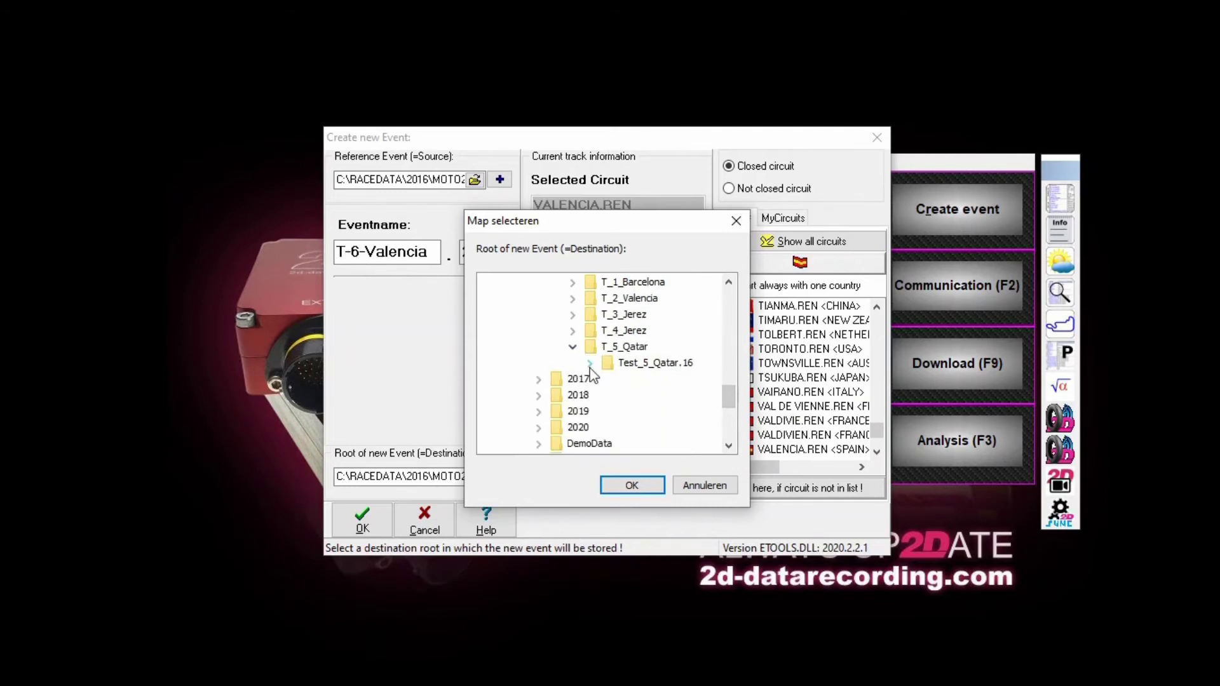
left_click(631, 485)
left_click(362, 522)
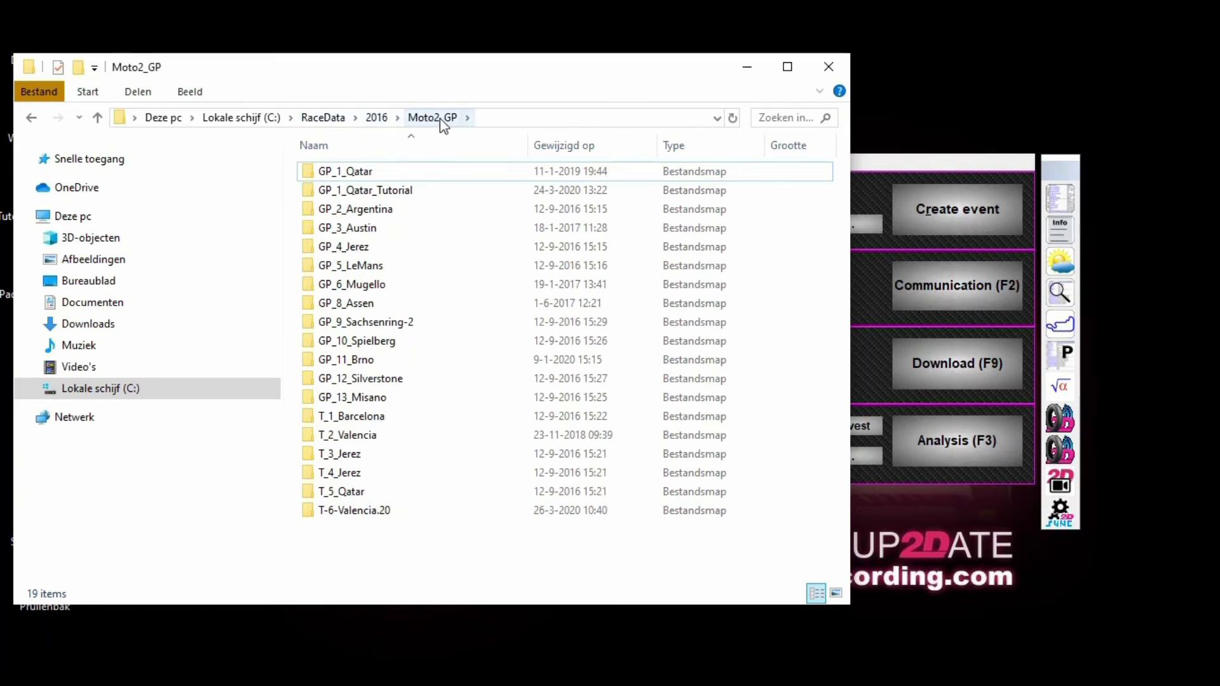
Step: Select the new T-6-Valencia.20 folder in Moto2_GP
left_click(354, 515)
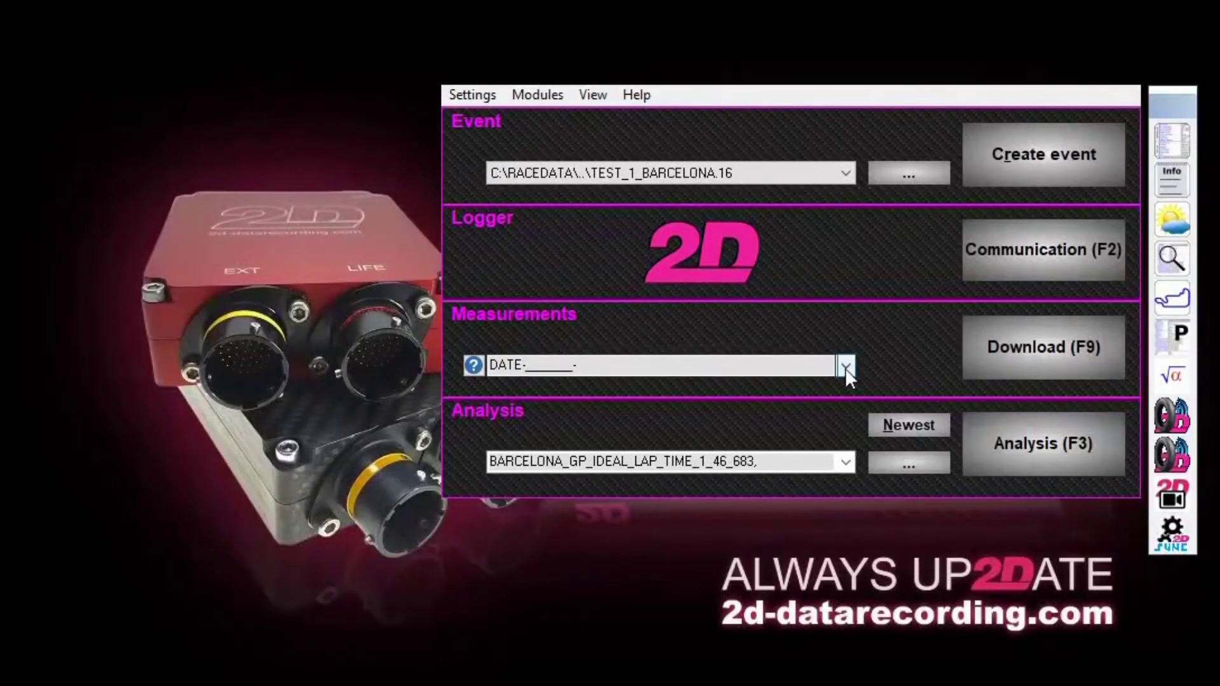
Step: Try the F1- and freepr- session prefixes, then settle on DATE-
left_click(845, 367)
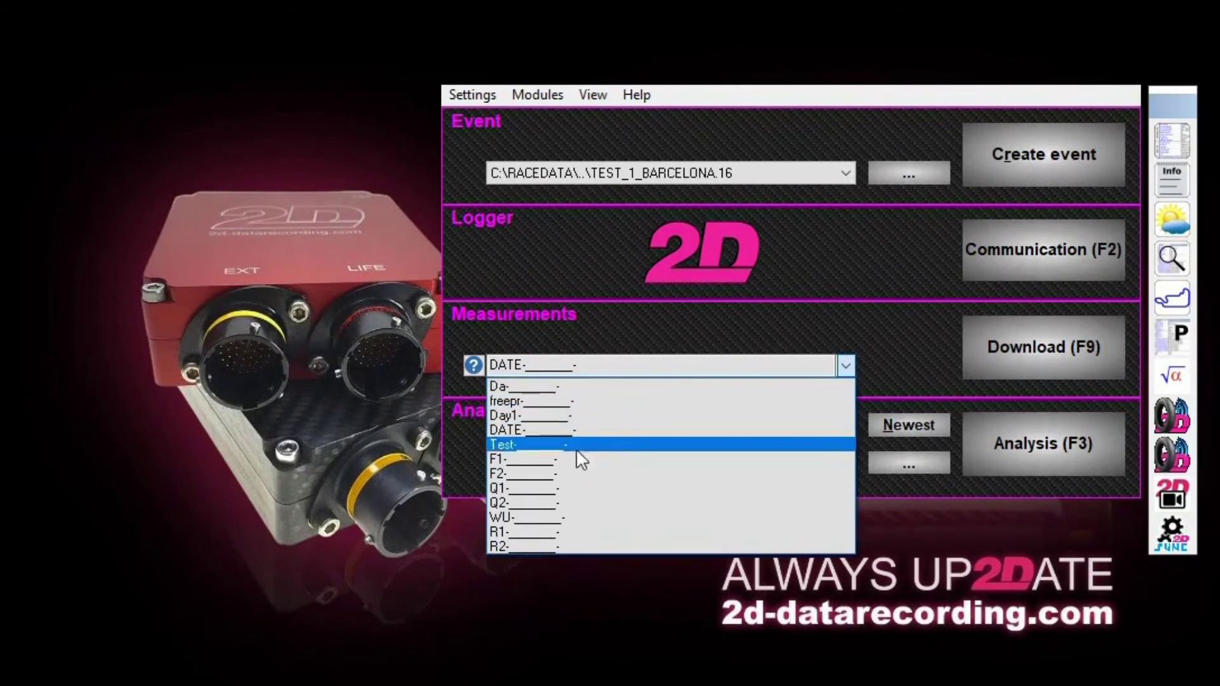
left_click(541, 465)
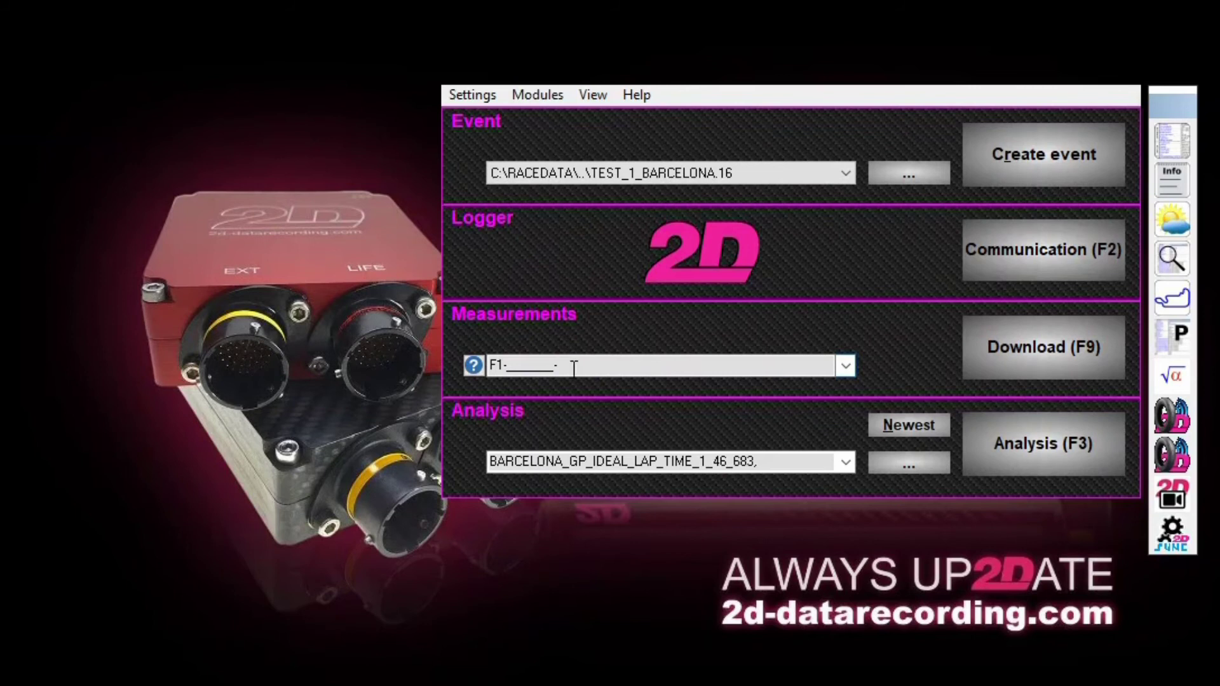
left_click(845, 366)
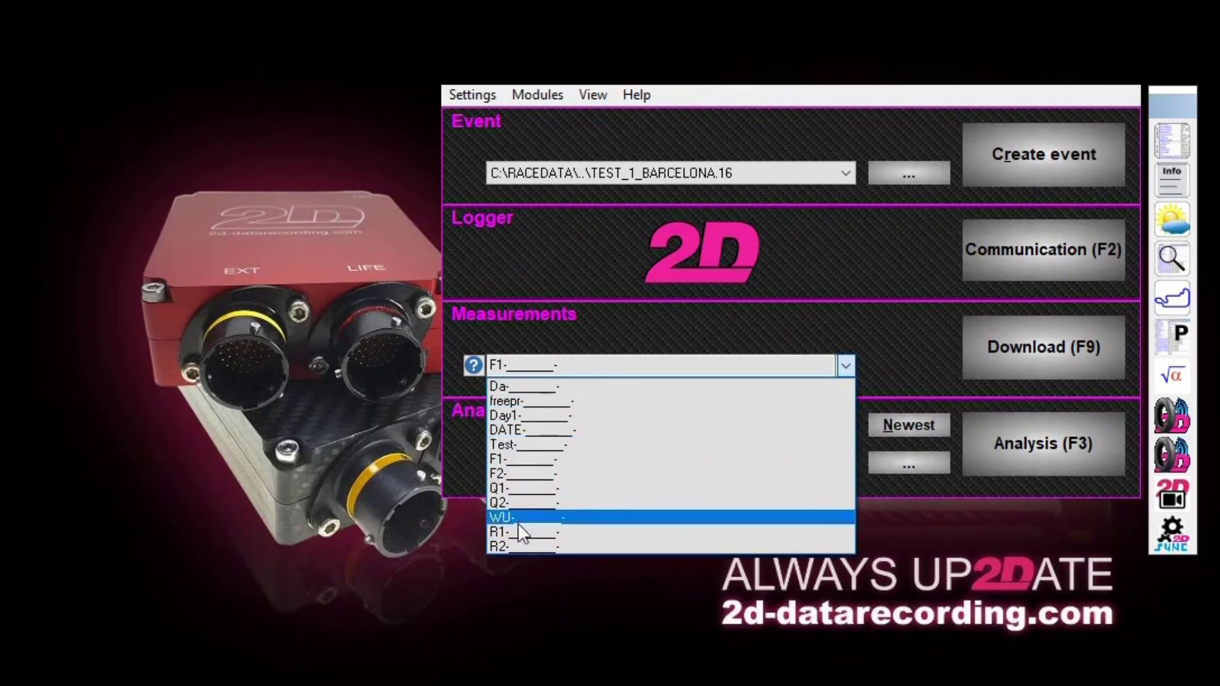
left_click(522, 405)
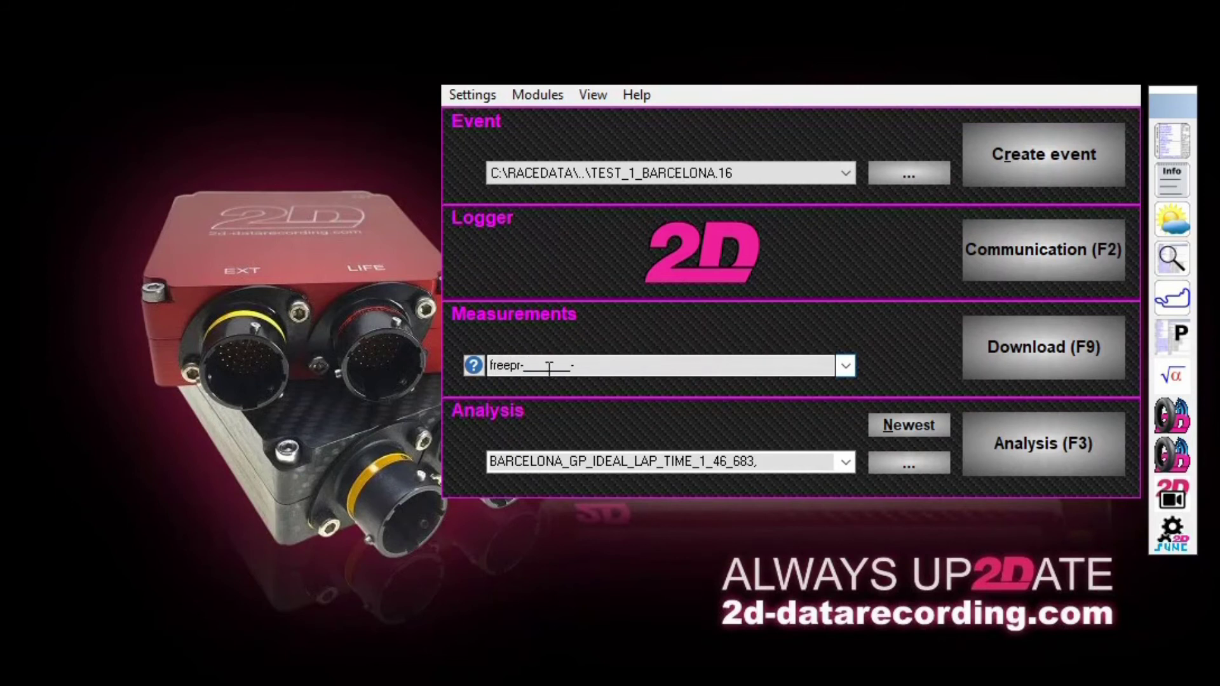
left_click(847, 369)
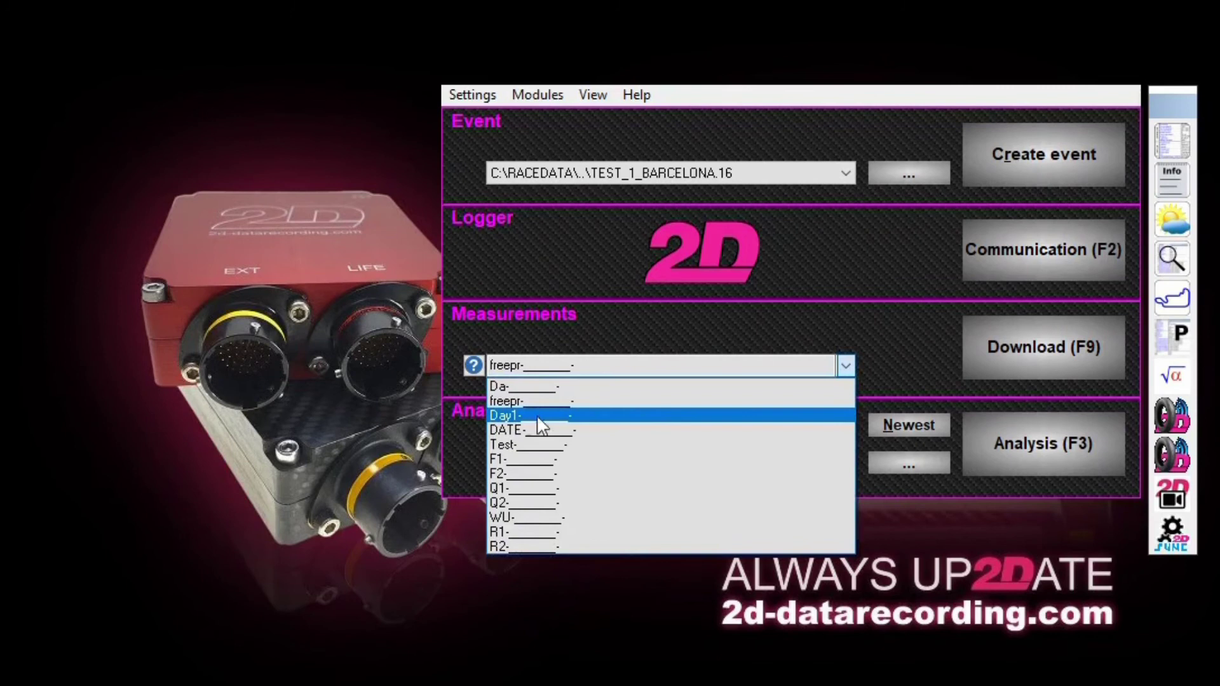
left_click(519, 429)
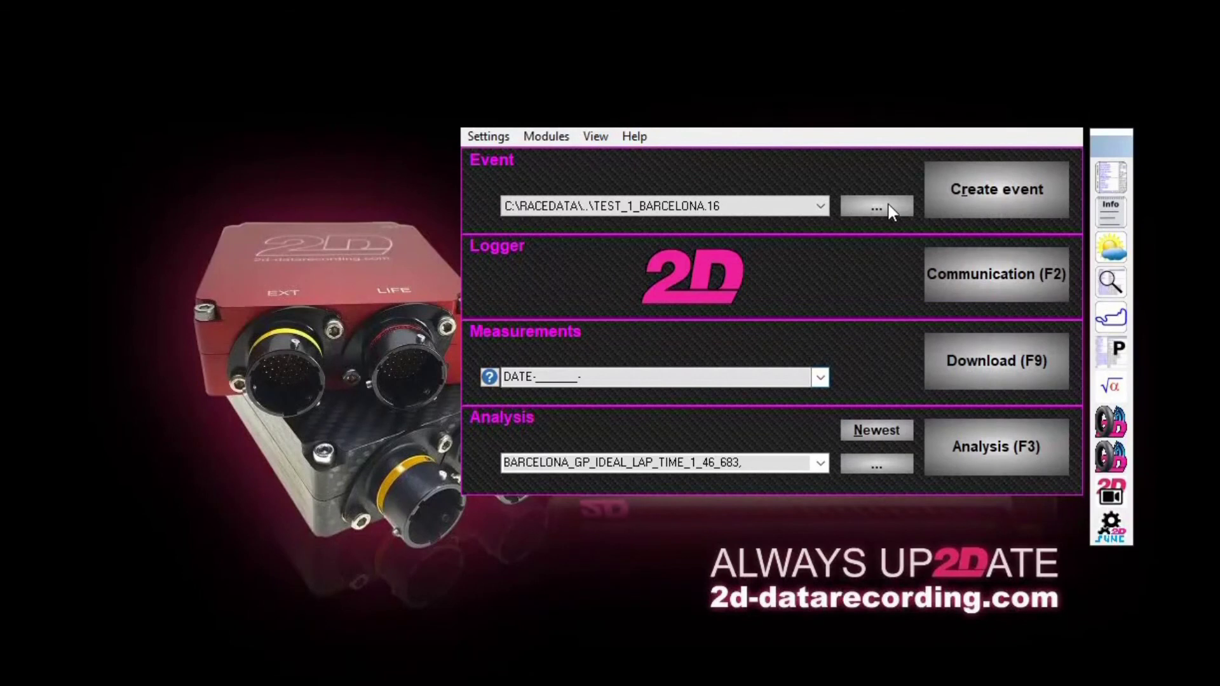
Step: Open the event browser, select 2-DAY-ER52-04_MIcroCan_AllData.MES and open the File menu
left_click(868, 200)
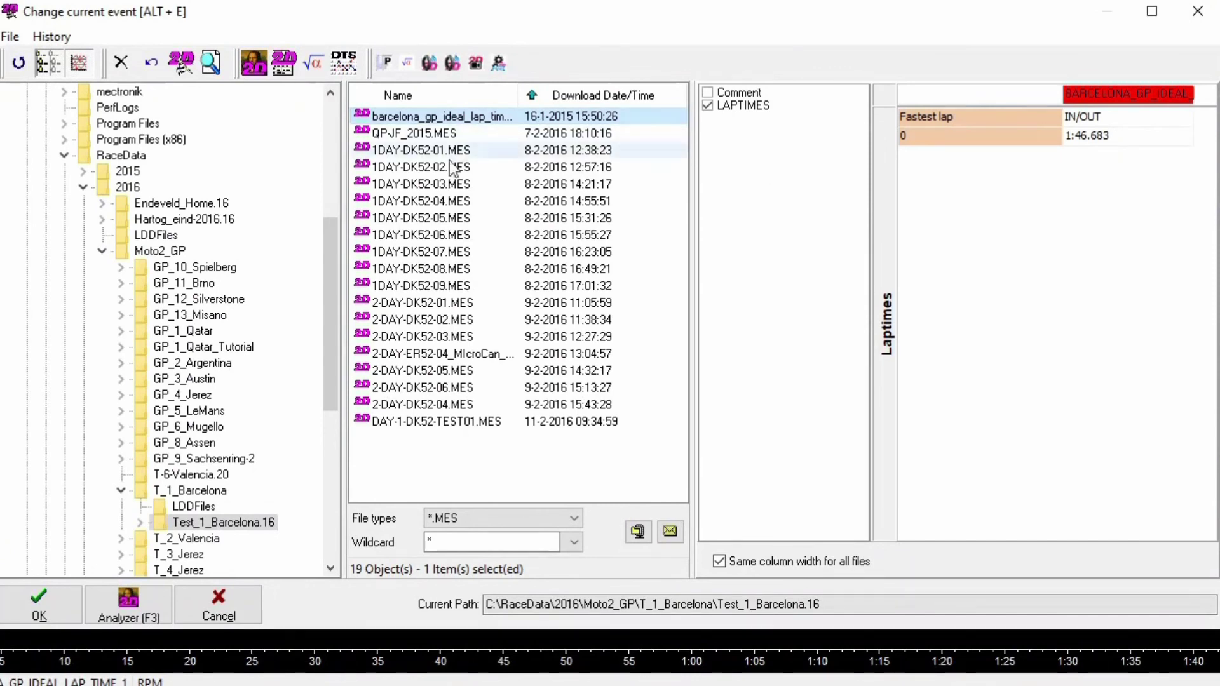
left_click(423, 355)
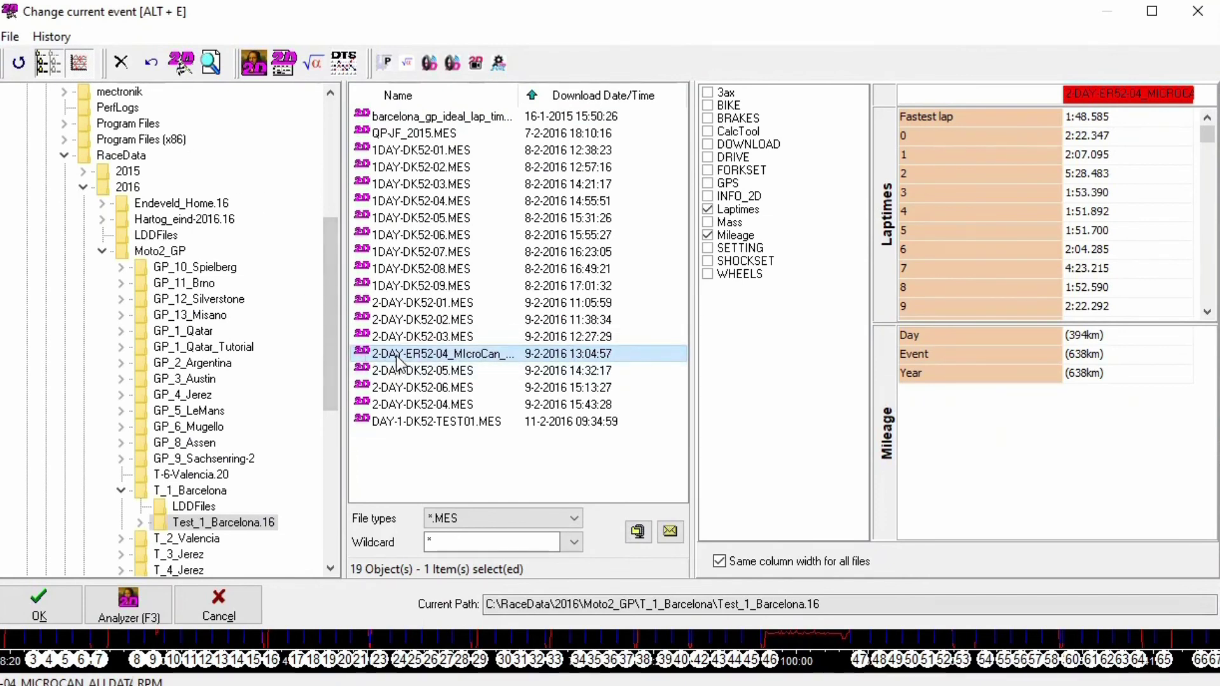
left_click(10, 37)
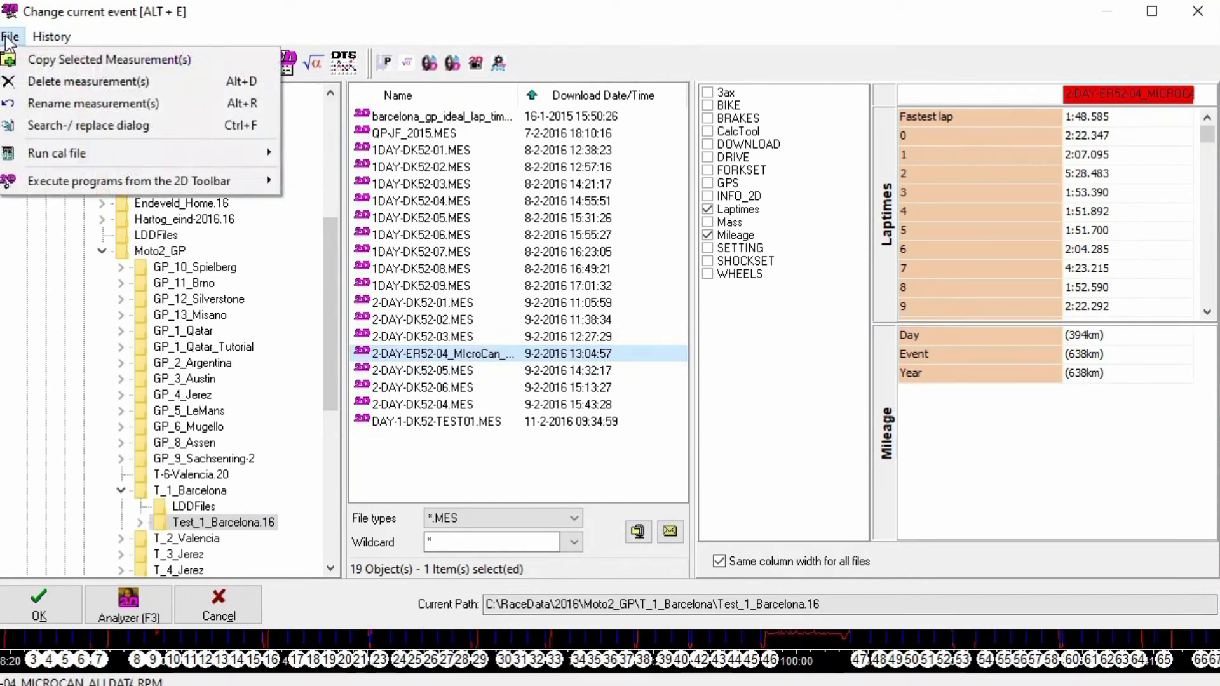